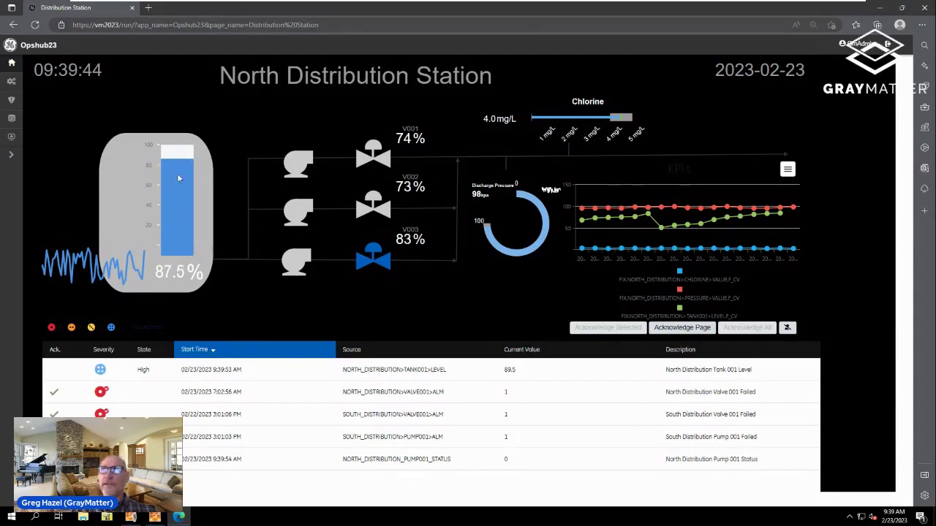
Check the tank level trend, KPI chart and chlorine gauge of the North Distribution Station, and open the active alarms page
mouse_move(73, 282)
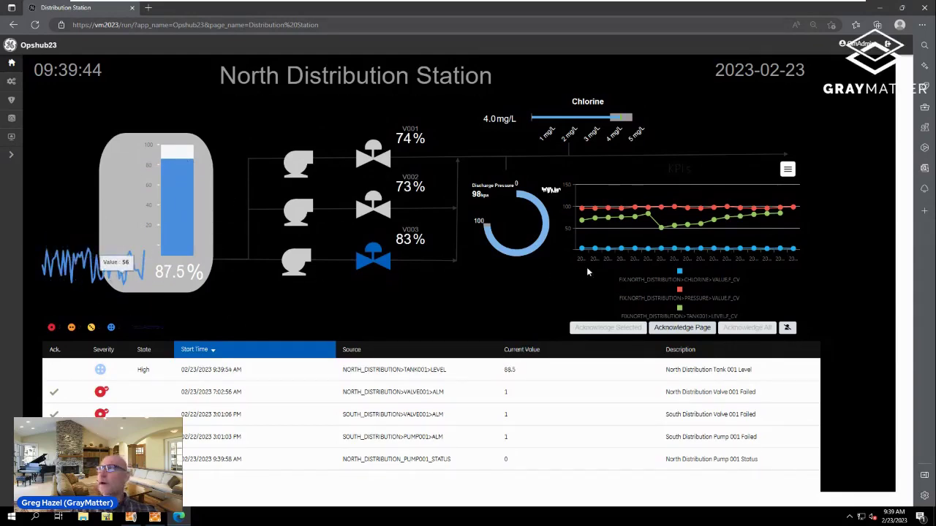
mouse_move(662, 227)
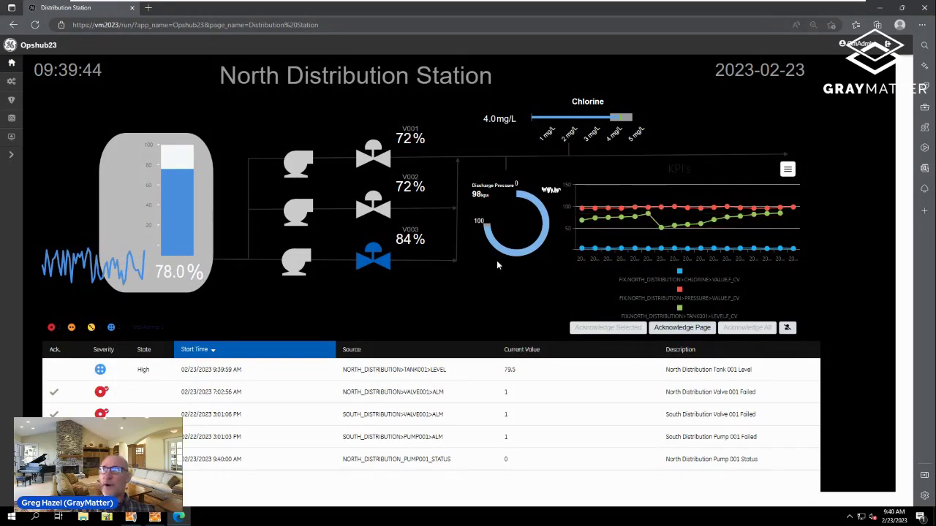
mouse_move(559, 123)
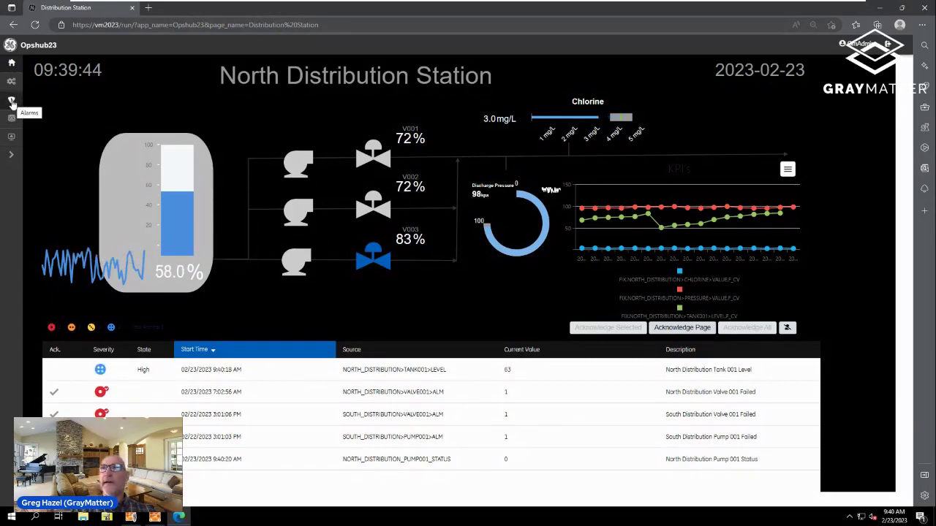
click(11, 102)
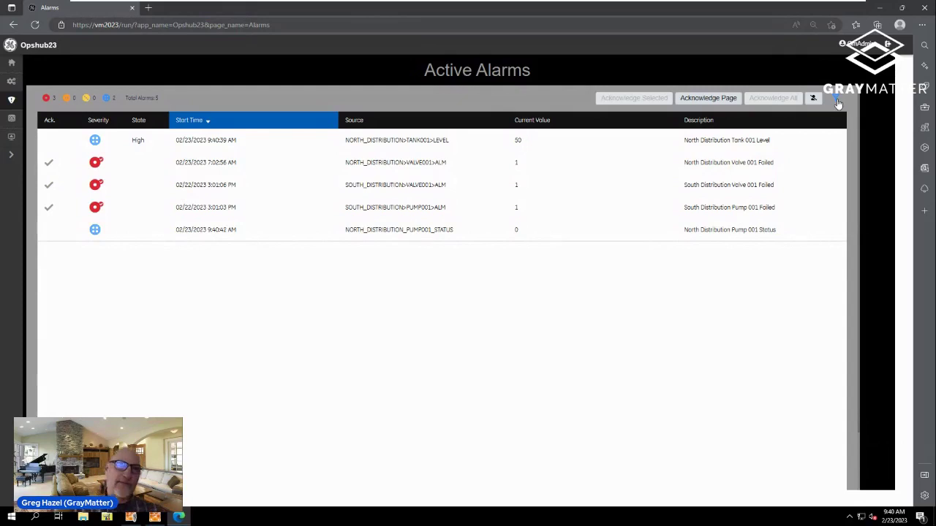
Filter the active alarms by Severity Equal Critical and close the filter settings
click(837, 101)
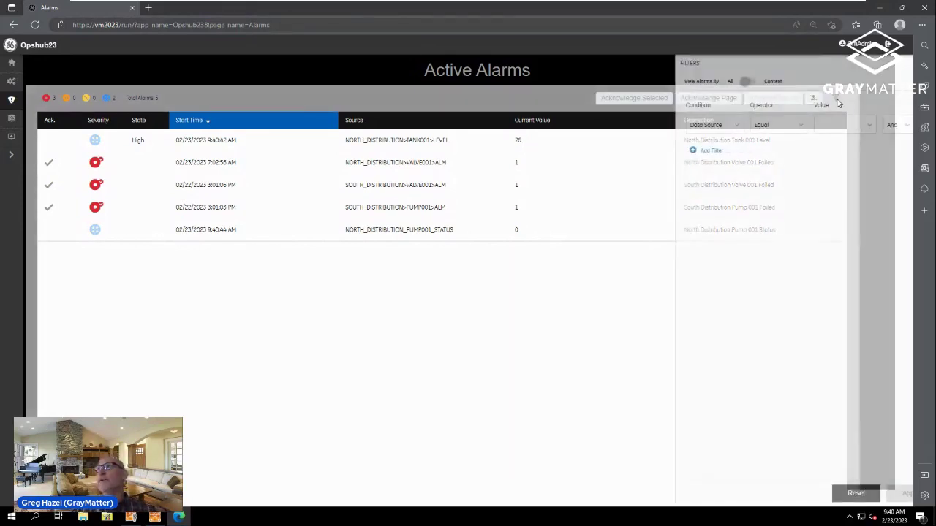
click(700, 130)
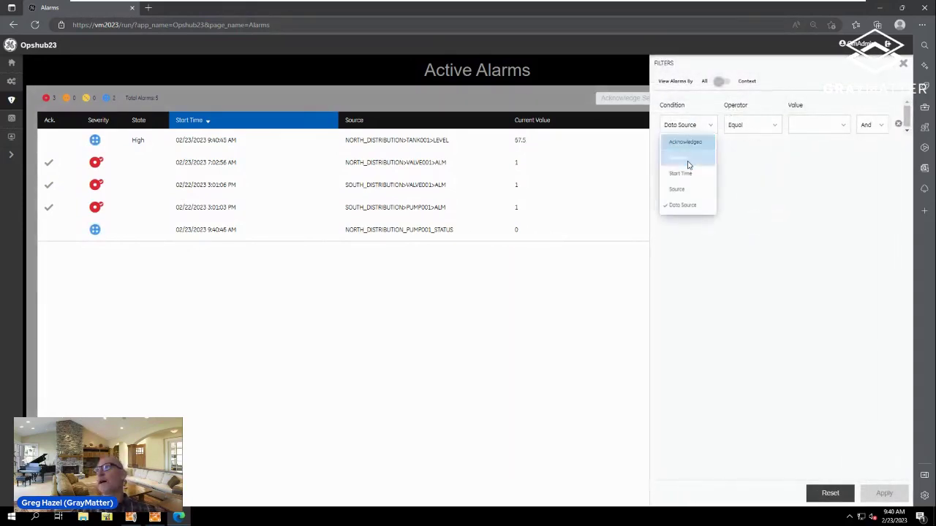
click(691, 161)
click(827, 125)
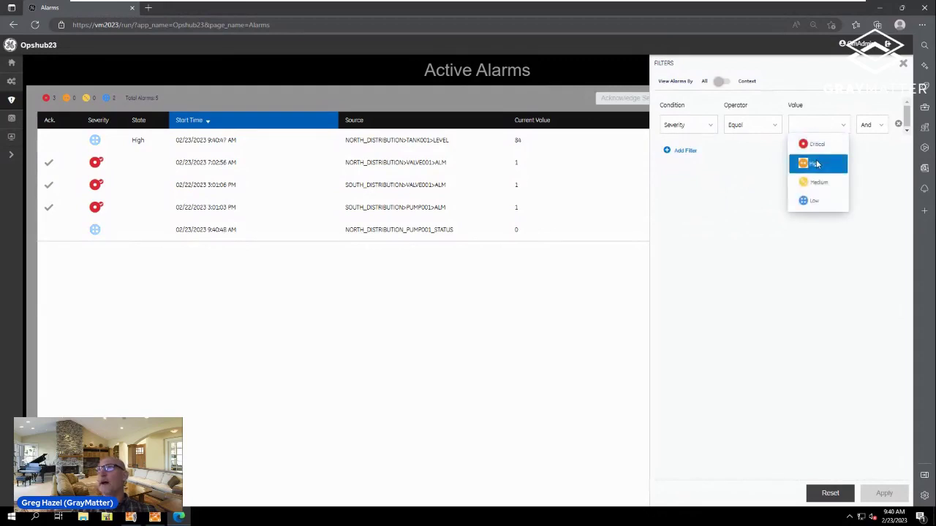
click(812, 144)
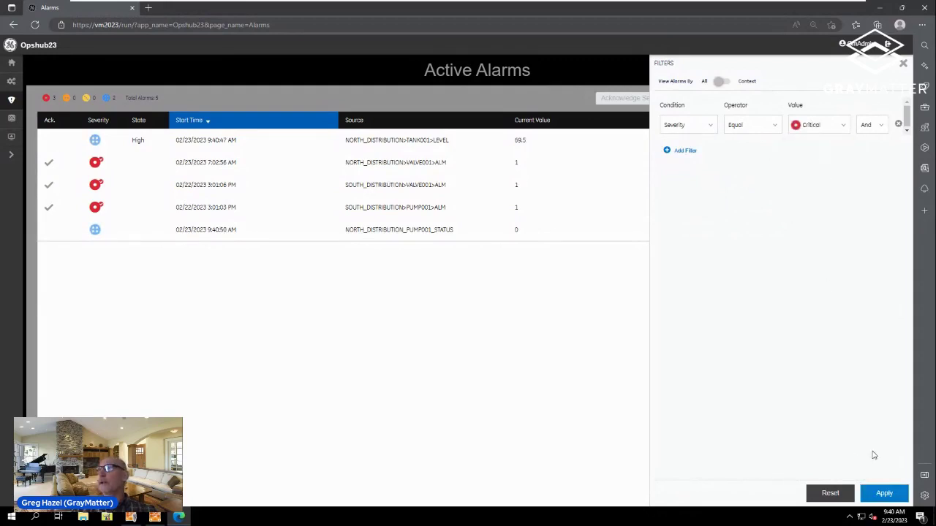
click(884, 494)
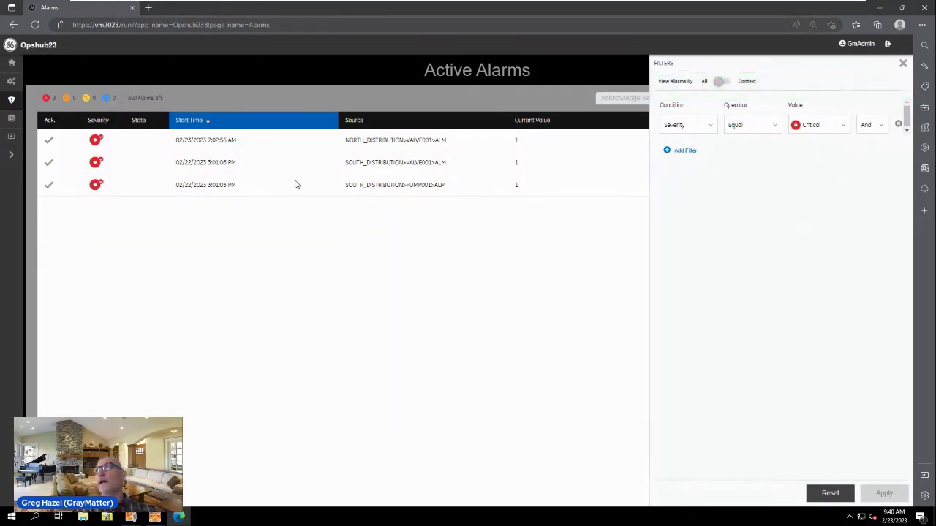
click(903, 64)
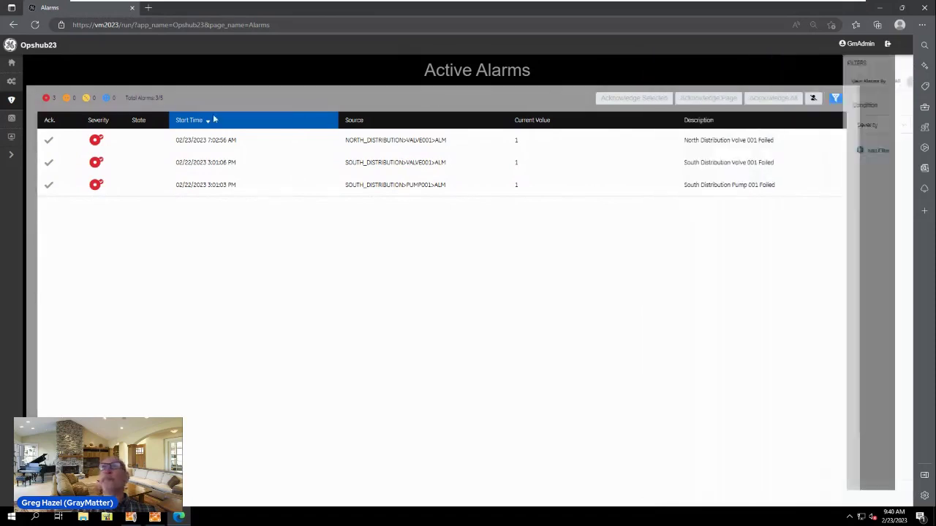
In the North Distribution trend analysis, add South_Distribution's TankLevel from the asset model and remove the FIX.NORTH_DISTRIBUTION>CHLORINE>VALUE.F_CV tag
click(11, 119)
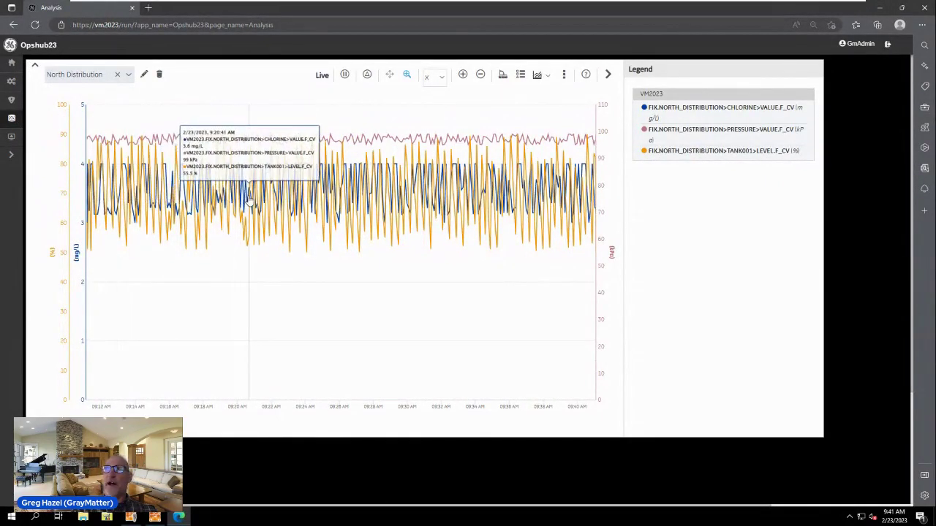
click(521, 75)
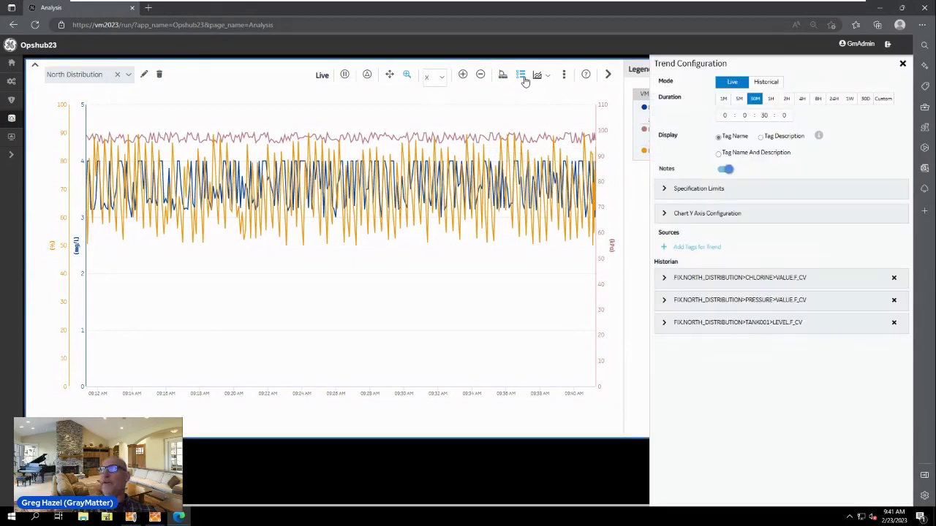
click(687, 248)
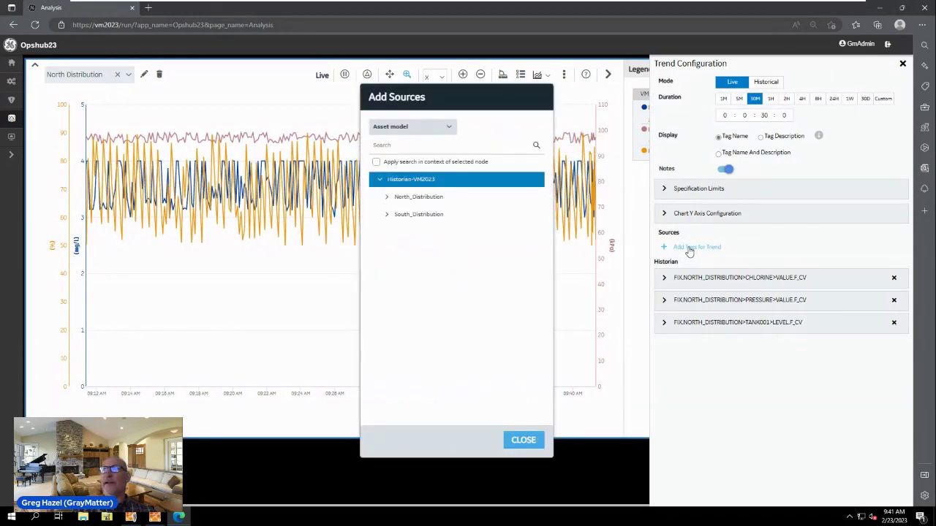
click(387, 216)
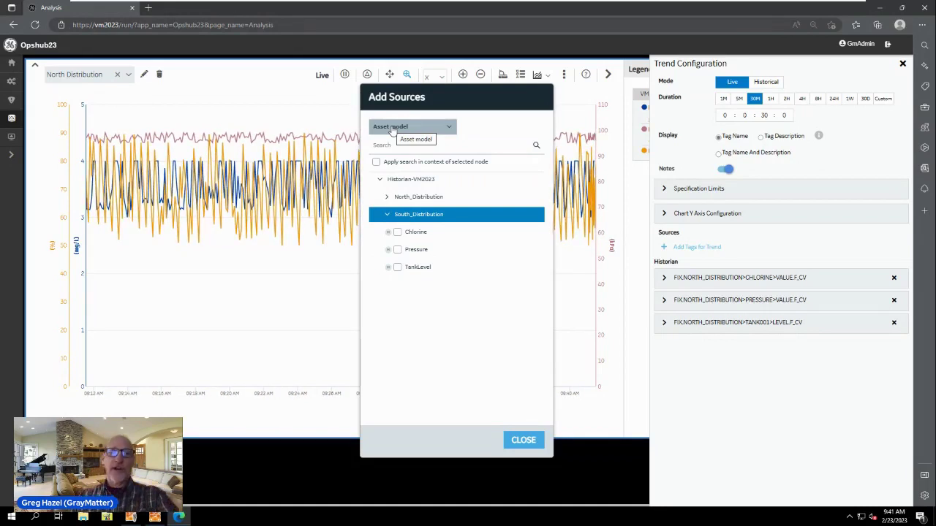
click(398, 269)
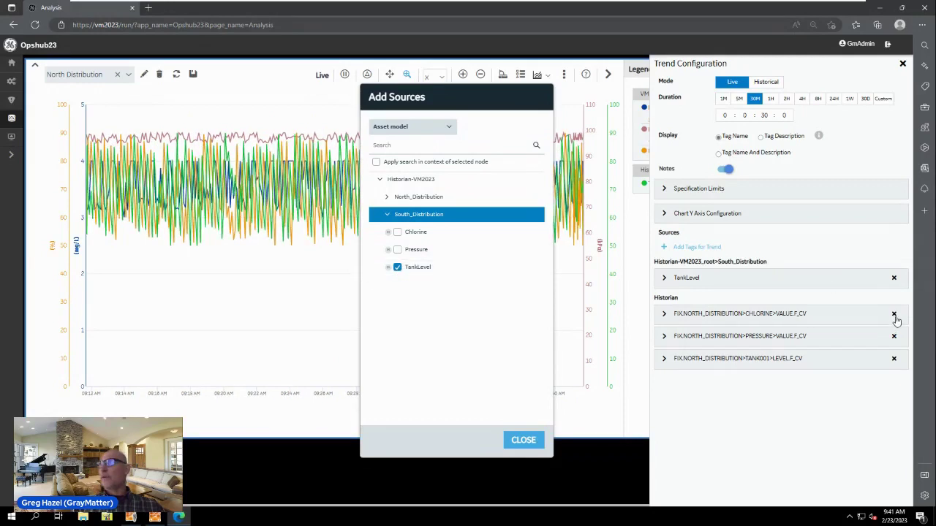
click(524, 441)
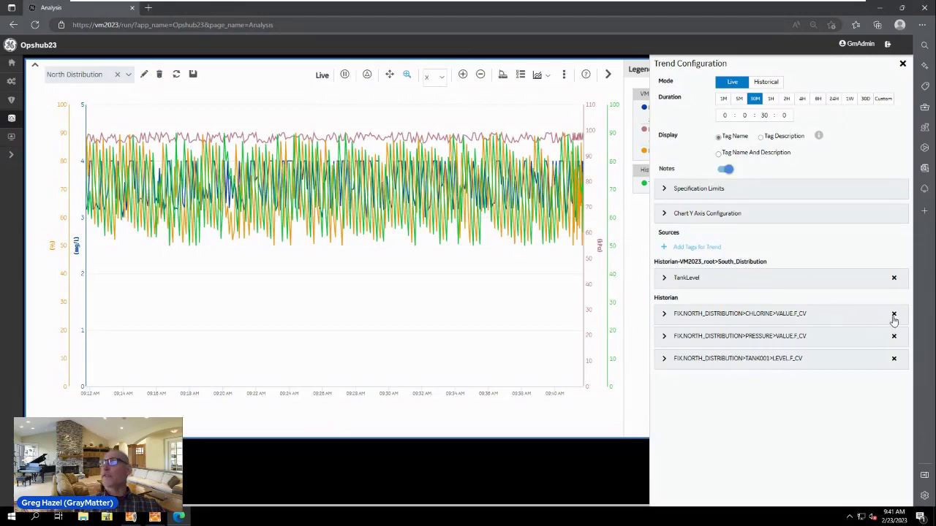
click(893, 314)
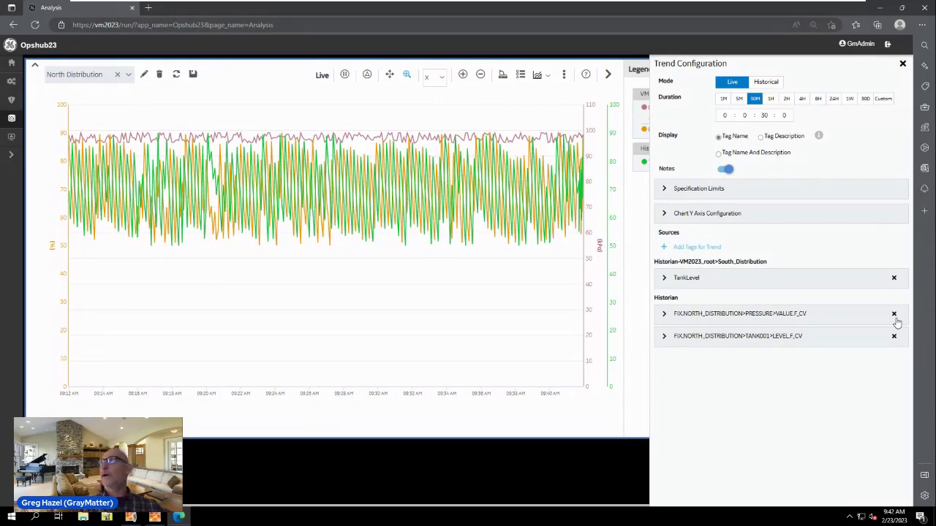
Add the note "1234" to the pressure curve's point at 9:33:47 AM and read the saved note
click(427, 137)
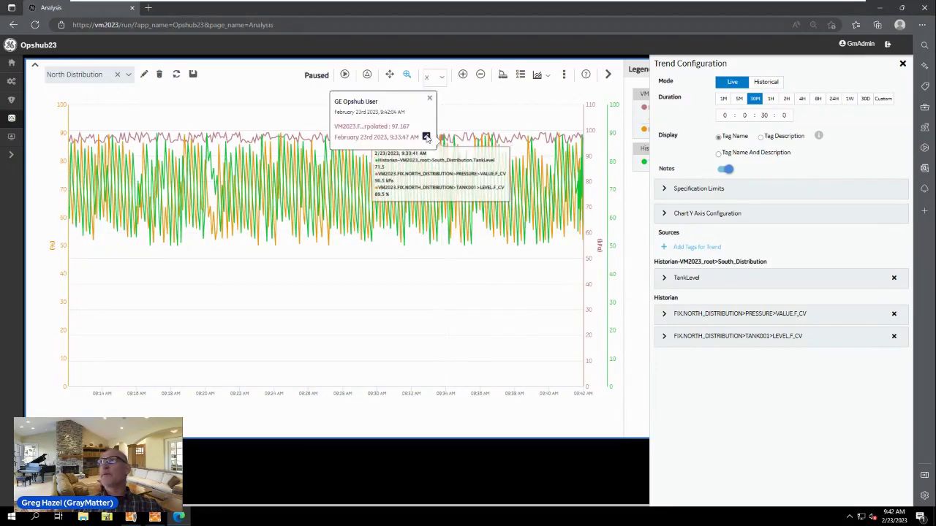
click(427, 138)
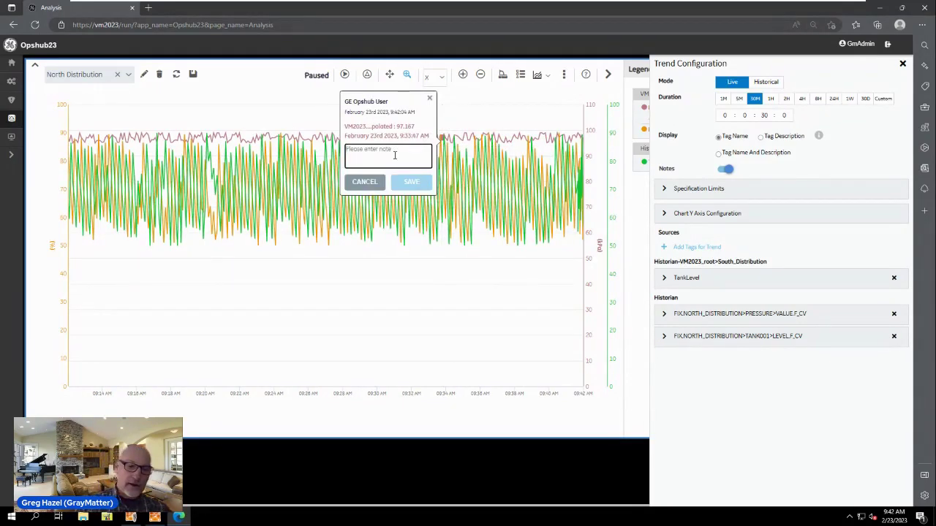
text(1234)
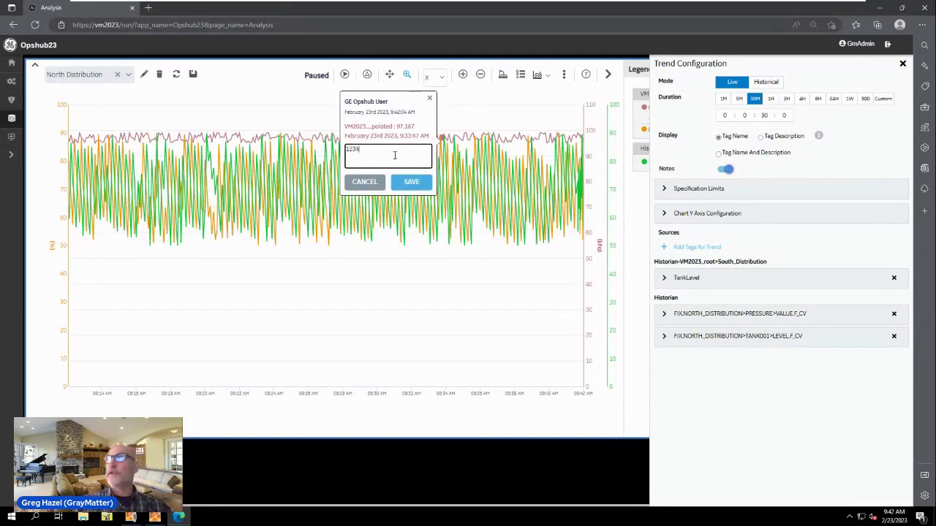
click(412, 182)
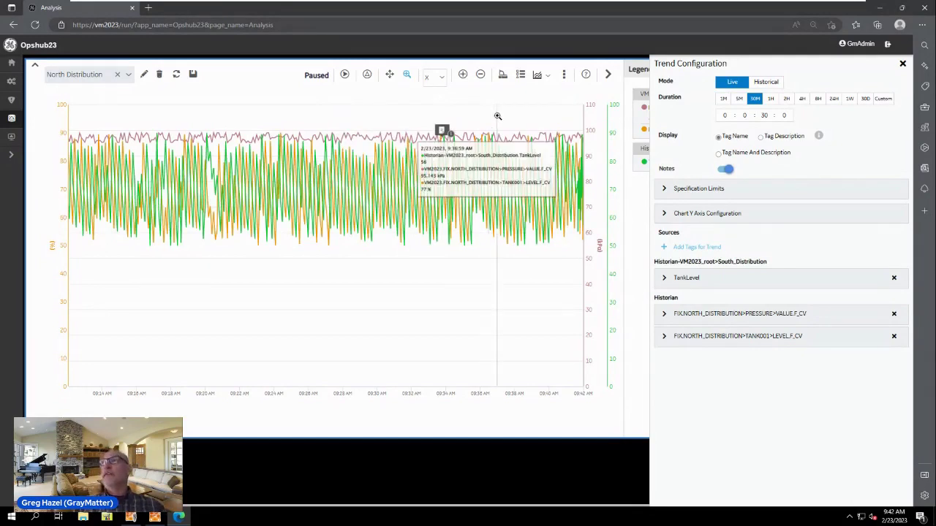
click(444, 133)
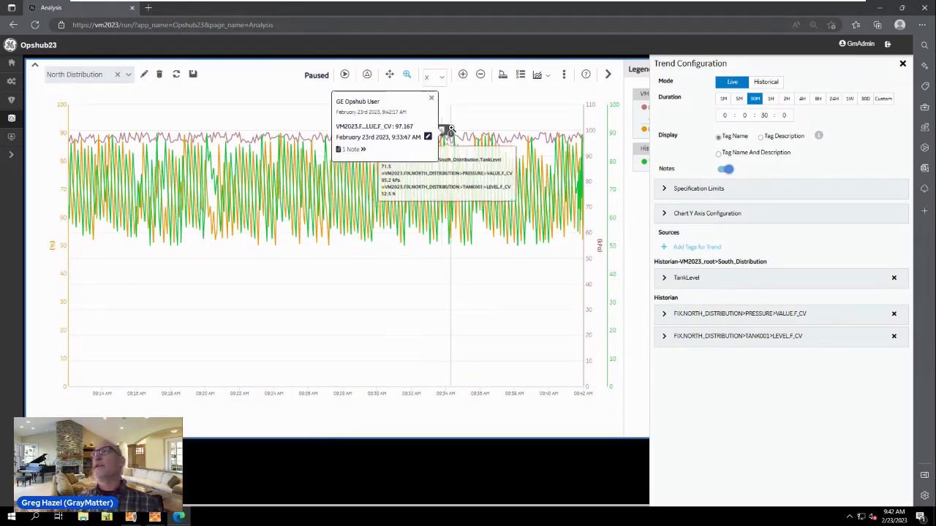
click(363, 150)
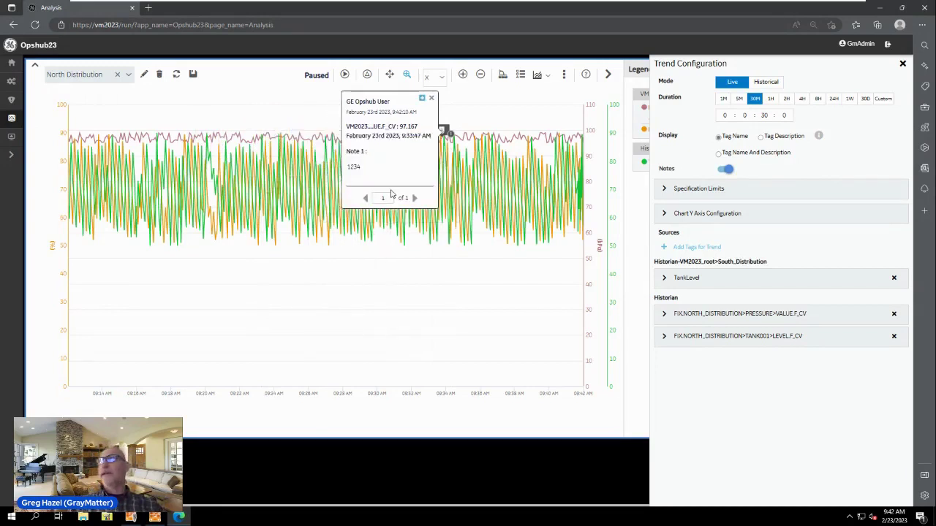
click(430, 97)
Show the trend as Stacked Y-Axis and place delta cursors at 9:24:29 AM and 9:32:47 AM
click(543, 75)
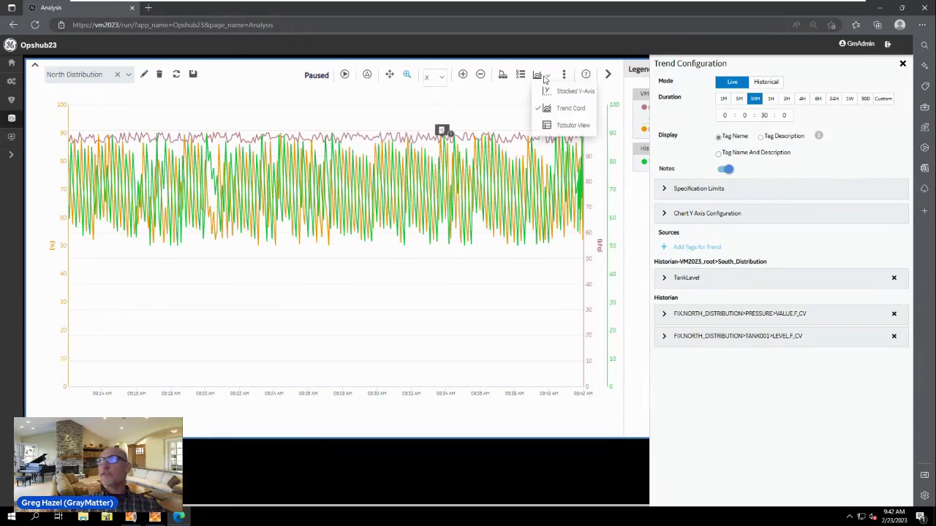
click(561, 91)
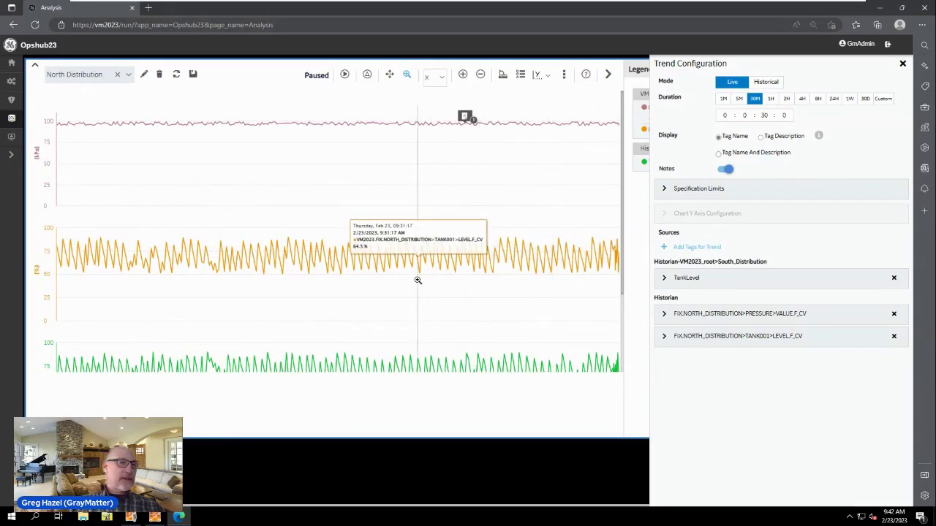
click(903, 67)
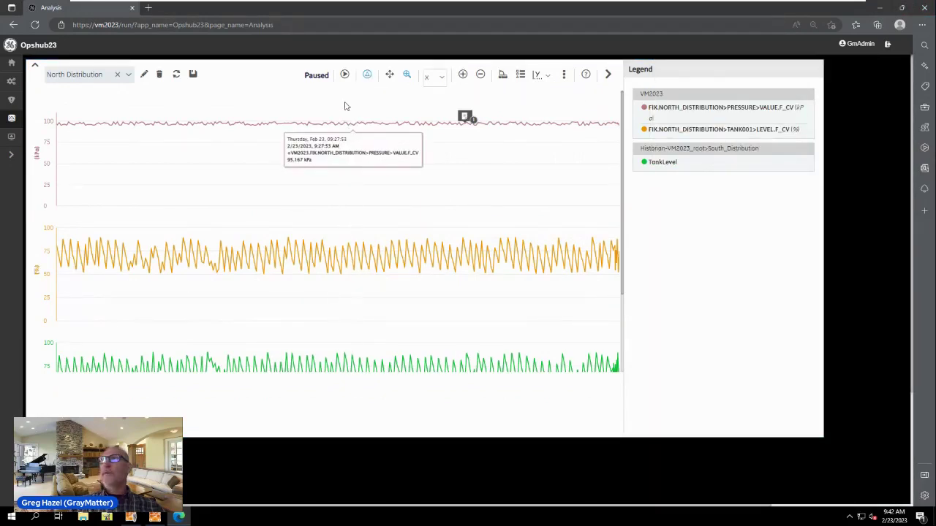
drag(290, 172, 448, 173)
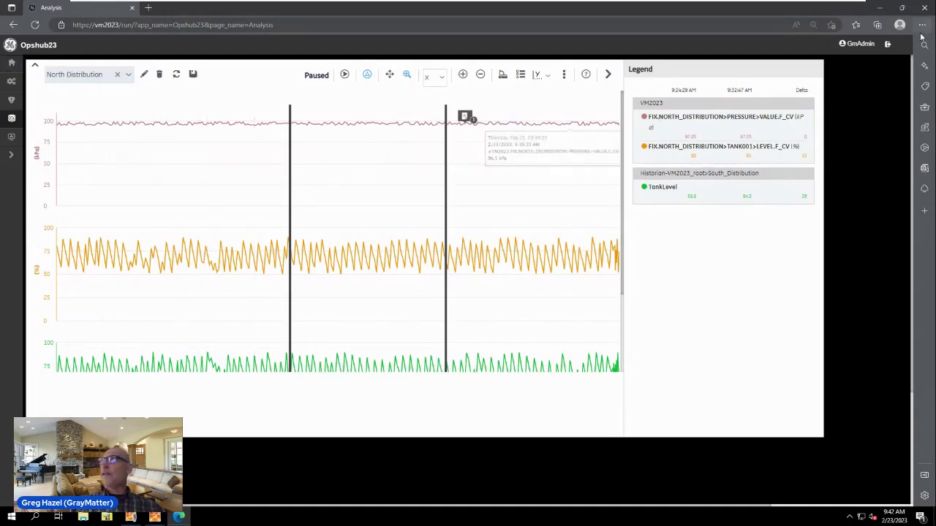
Switch to Configuration Hub from the saved favorites and expand the Historian_VM2023 and vm2023 nodes, including FIXA
click(857, 26)
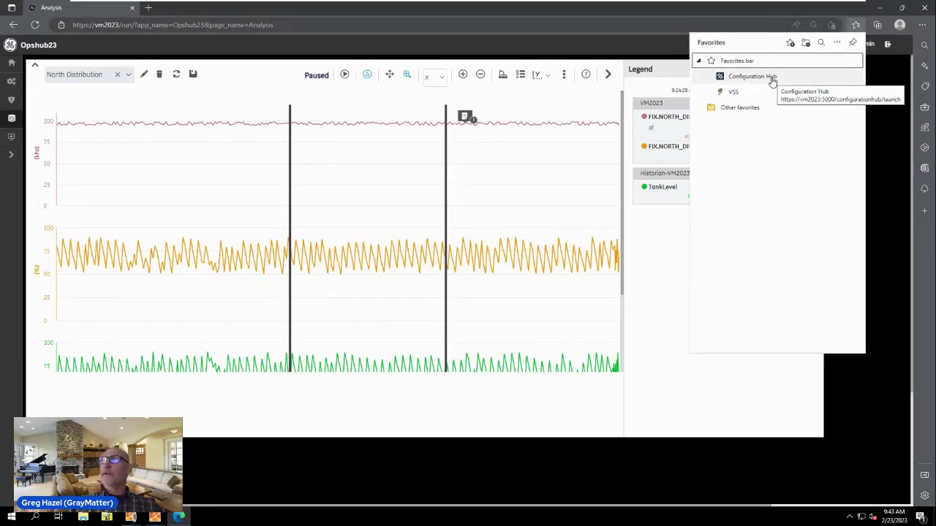
click(772, 81)
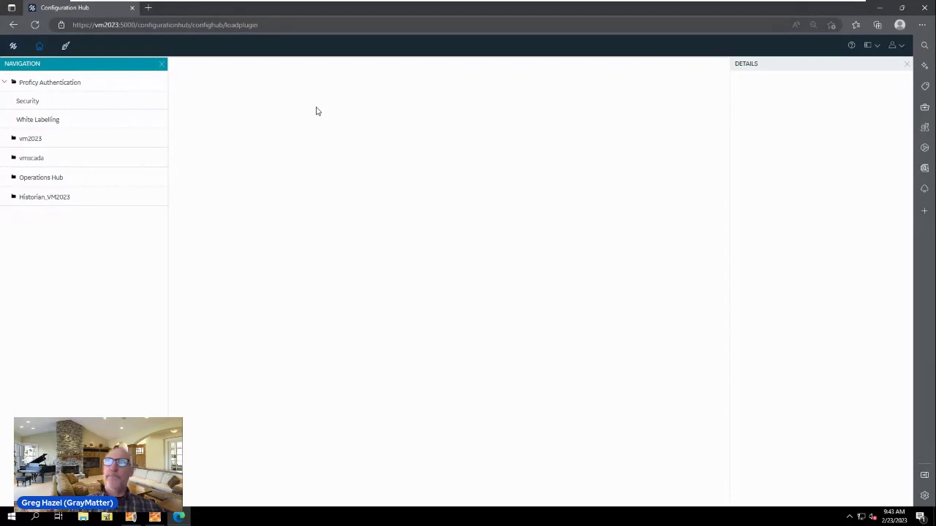
click(36, 204)
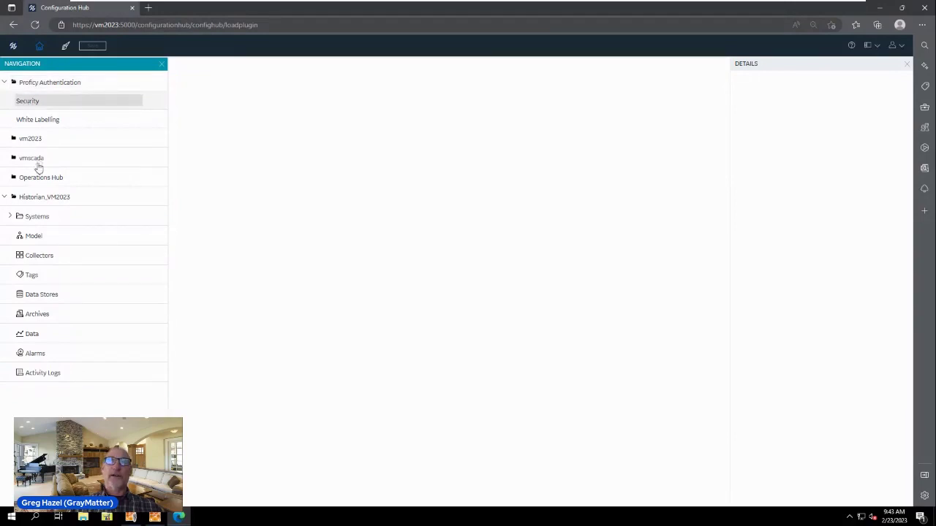
click(70, 144)
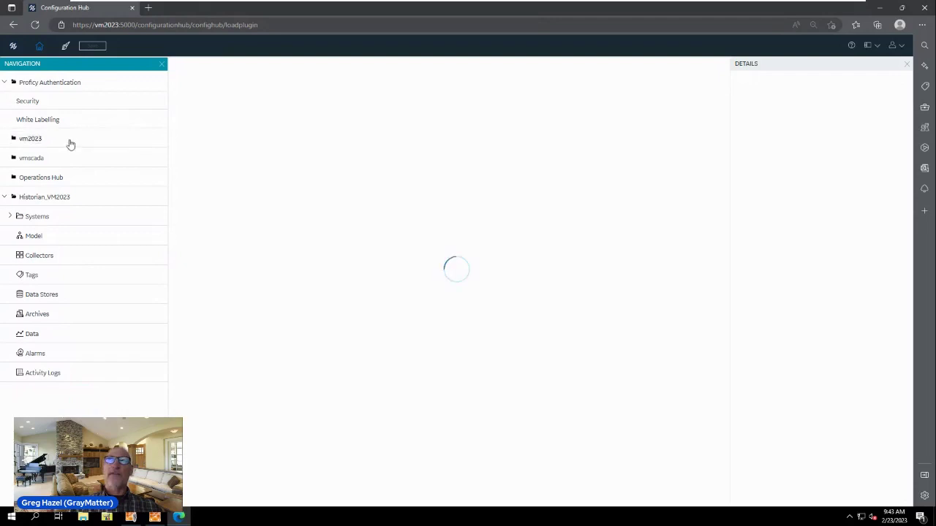
click(8, 159)
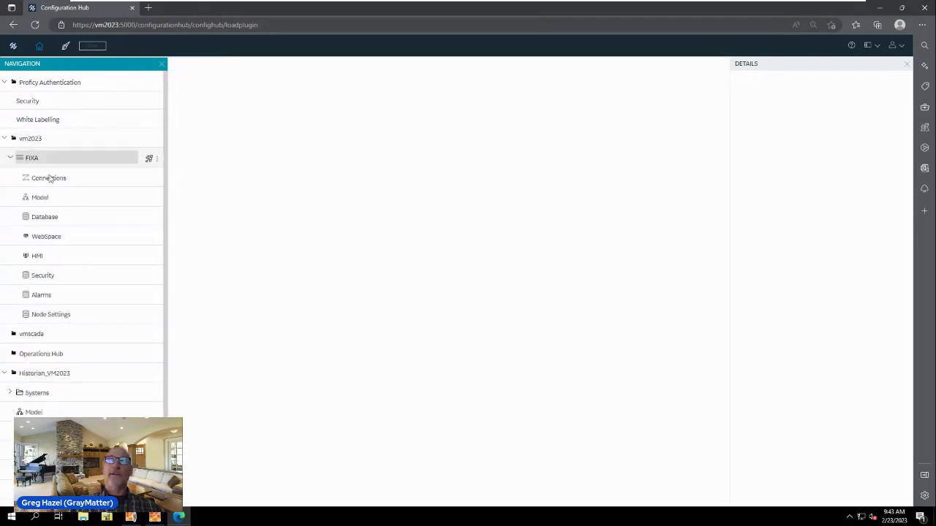
View FIXA's tag database, and expand the South_Distribution instance in its model
click(62, 221)
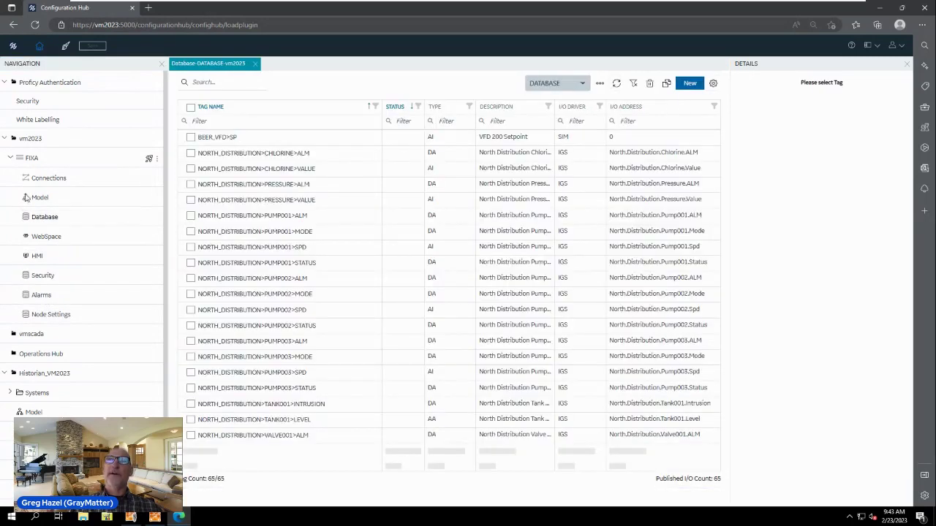
click(60, 199)
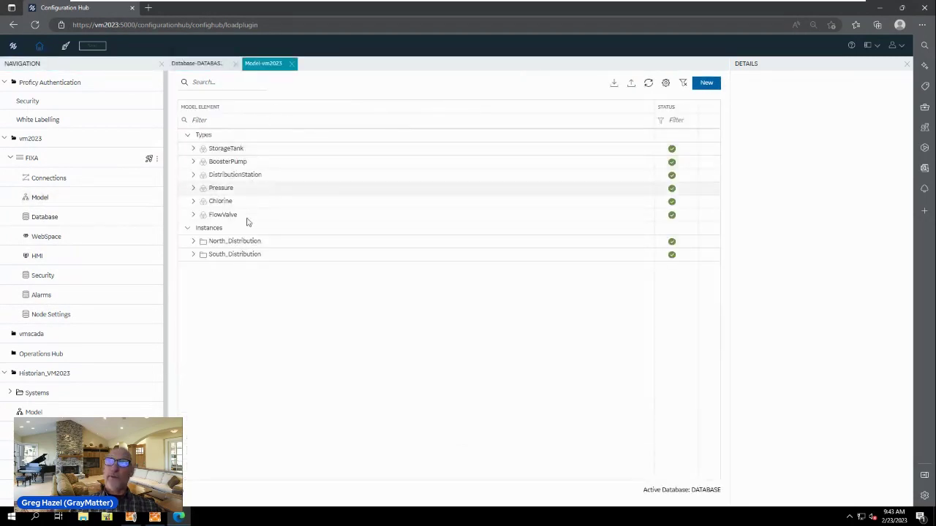
click(193, 254)
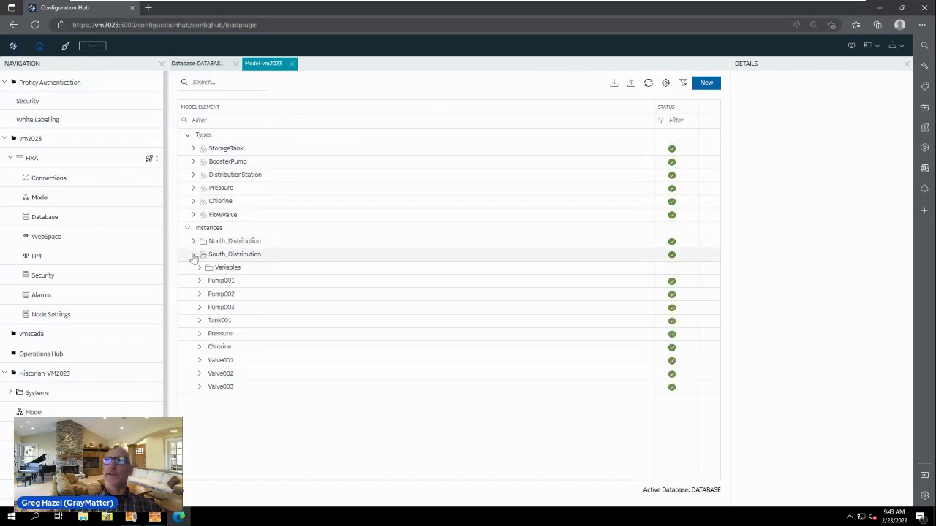
Collapse the vm2023 and Historian_VM2023 nodes, and view the Opshub23 pages in the Operations Hub application list alongside the vm2023 model
click(5, 139)
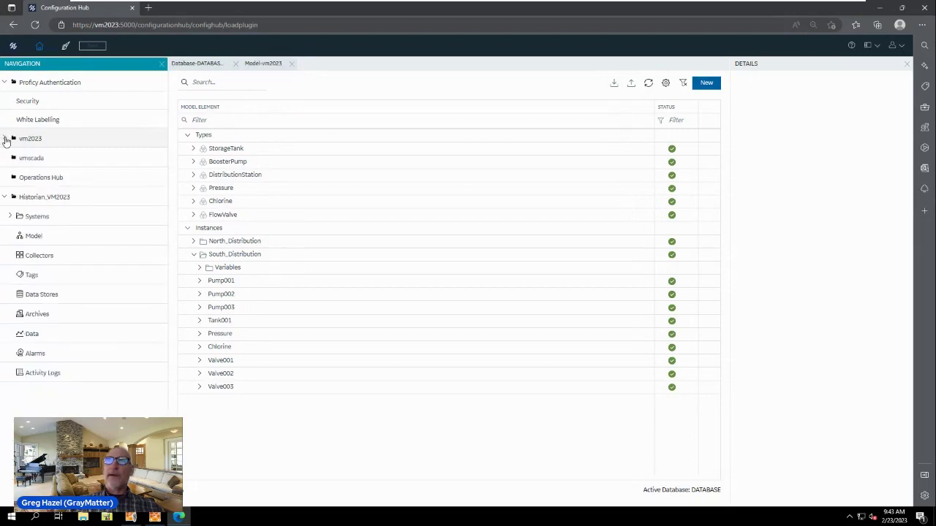
click(4, 198)
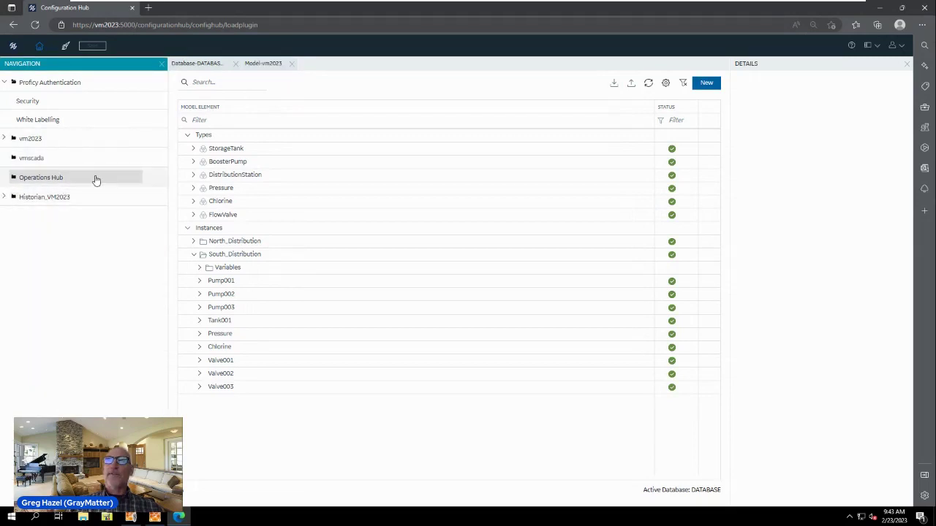
click(96, 179)
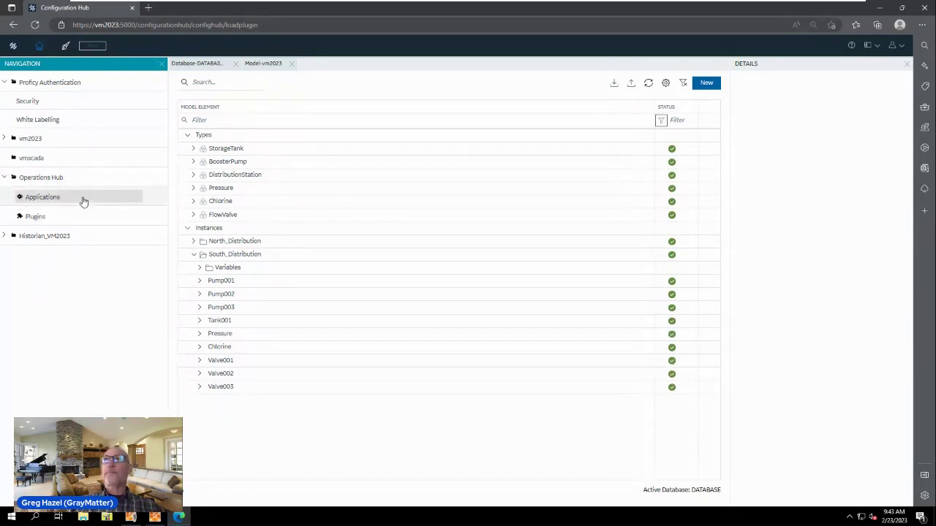
click(83, 202)
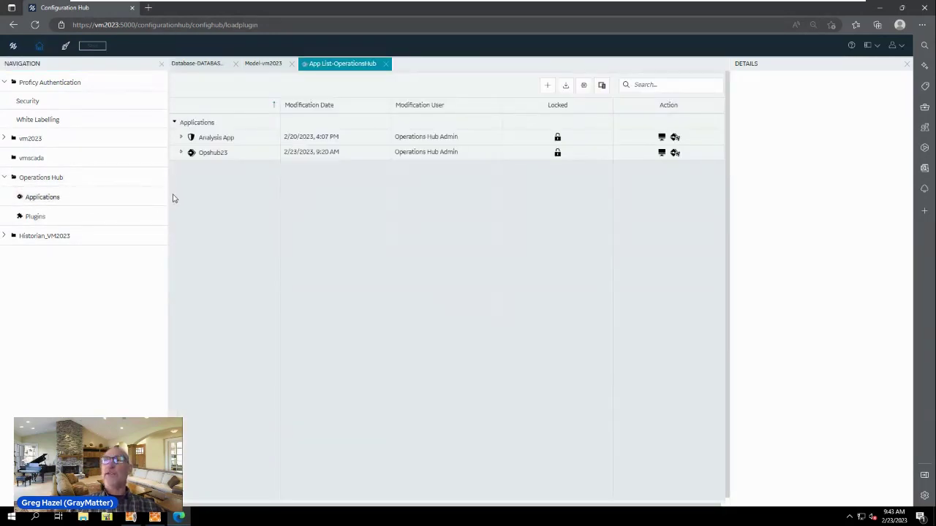
click(180, 153)
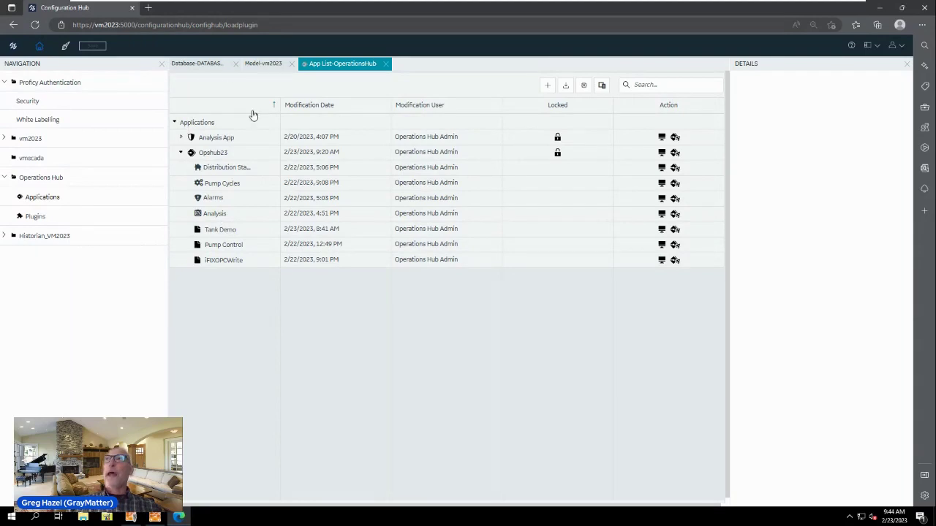
click(268, 64)
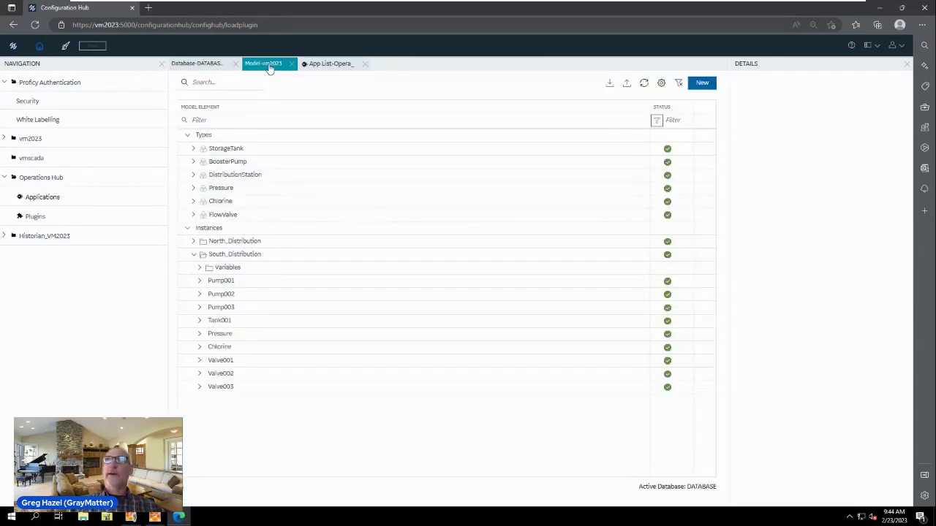
click(329, 66)
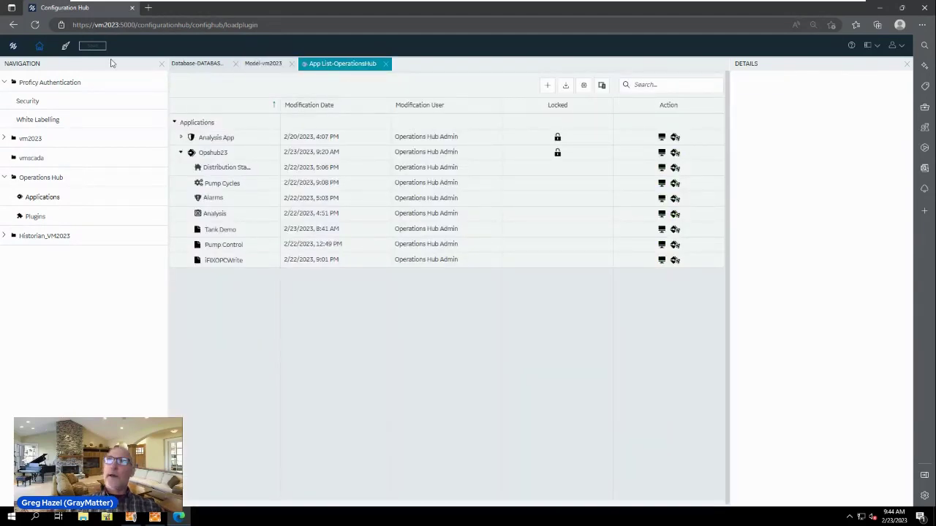
Switch to Designer mode, accepting the unsaved-changes prompt, and expand the Opshub23 application
click(66, 47)
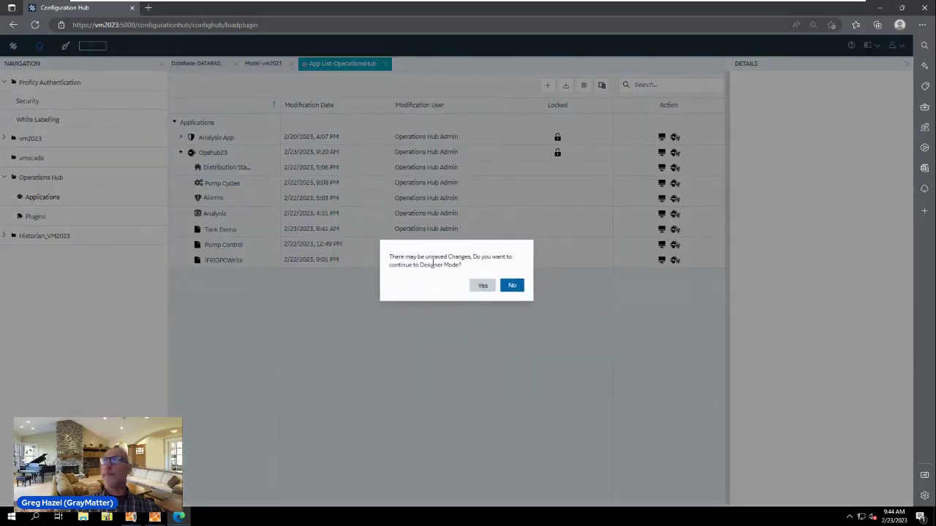
click(482, 285)
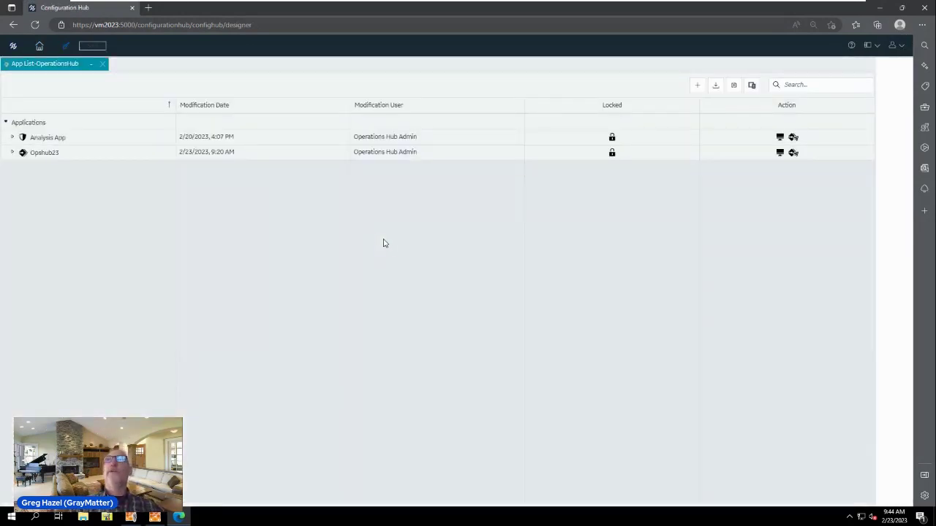
click(12, 154)
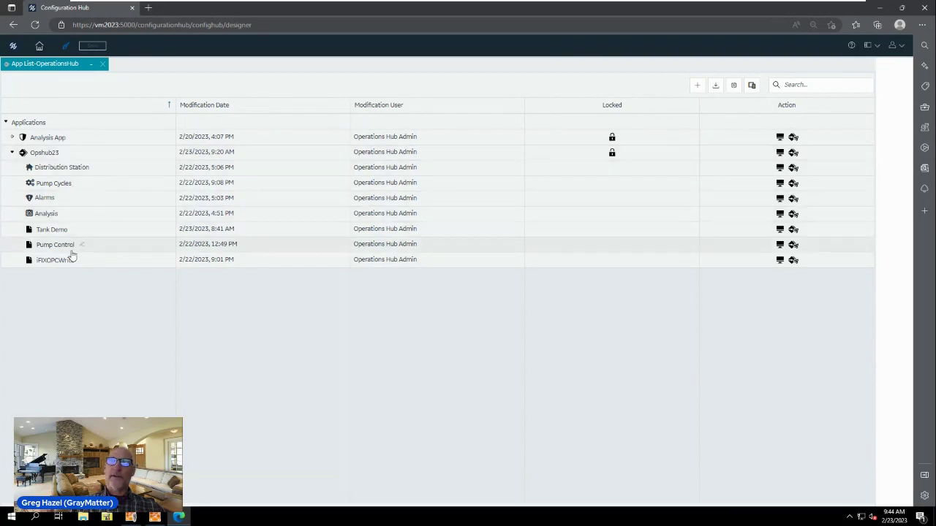
Create a page named StorageTank in the Opshub23 application
click(102, 153)
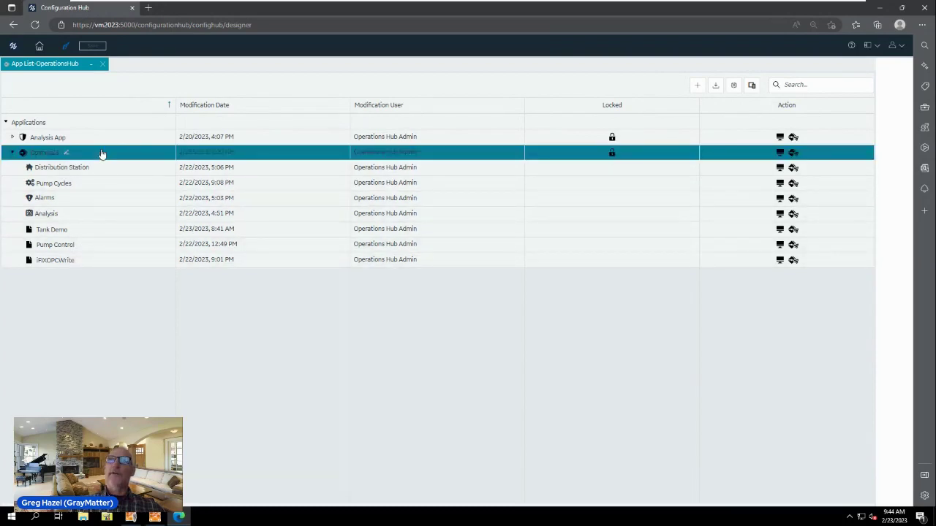
right_click(102, 152)
click(126, 163)
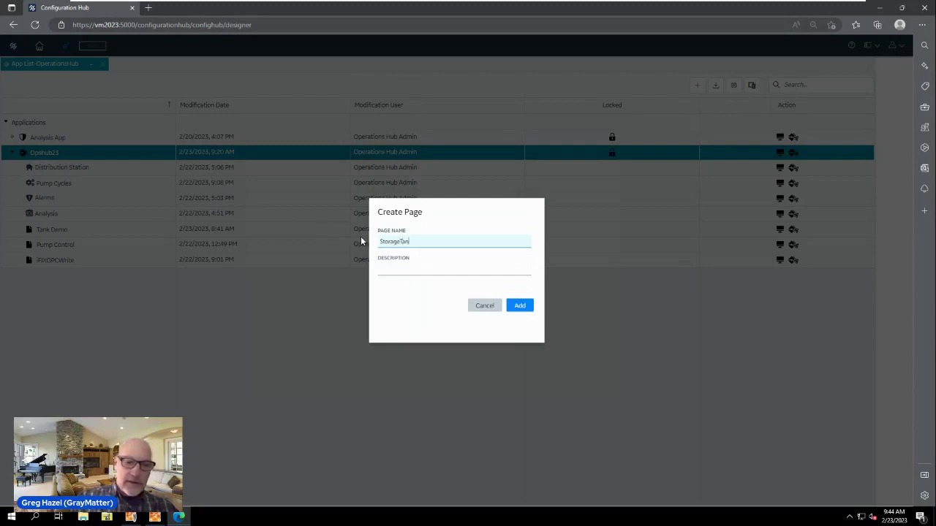
click(519, 306)
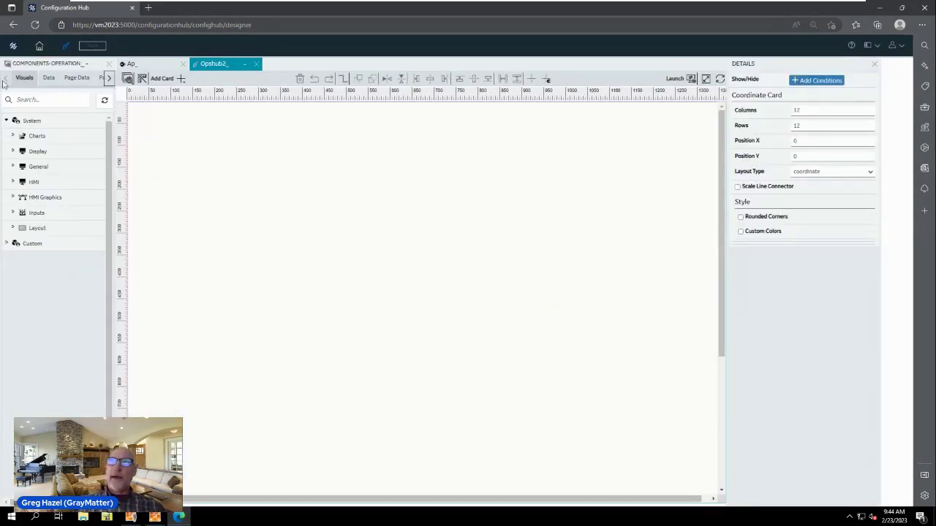
Place a Gauge - Solid display component in the upper-left area of the page canvas and save the page
click(9, 242)
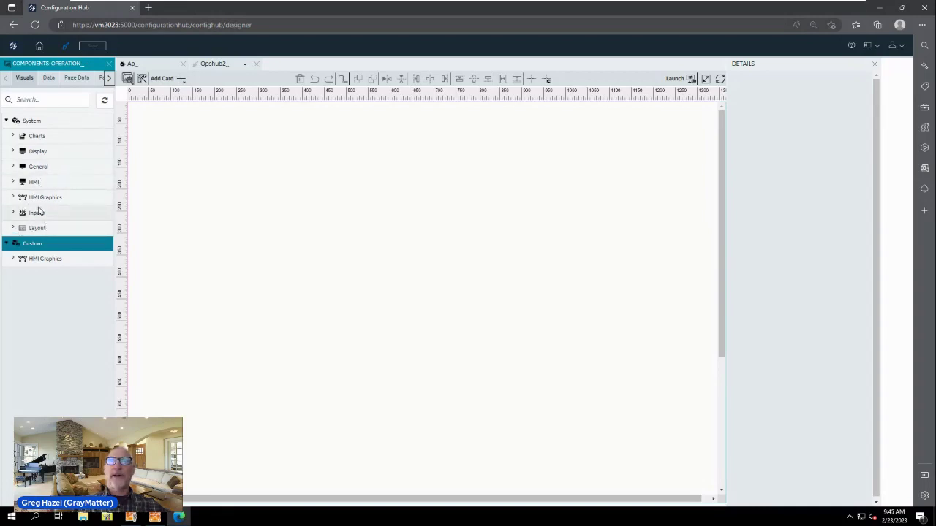
click(12, 137)
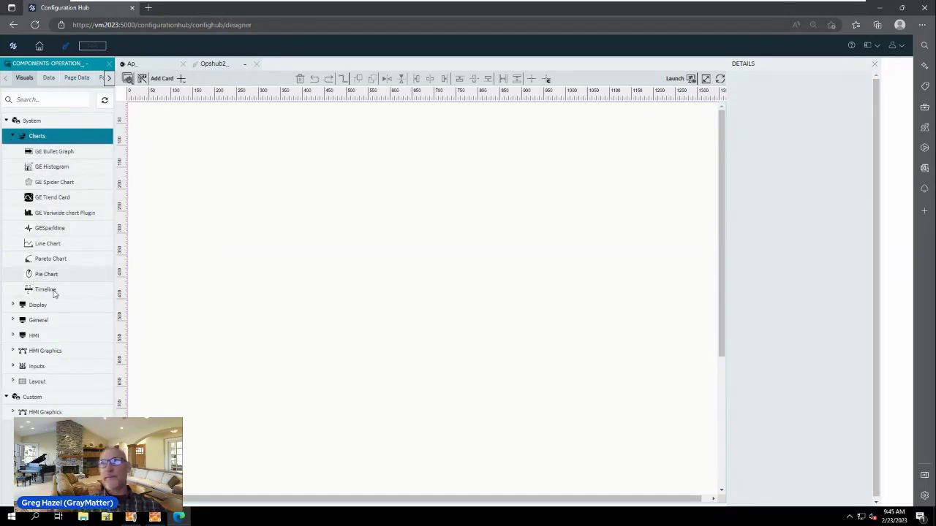
click(13, 306)
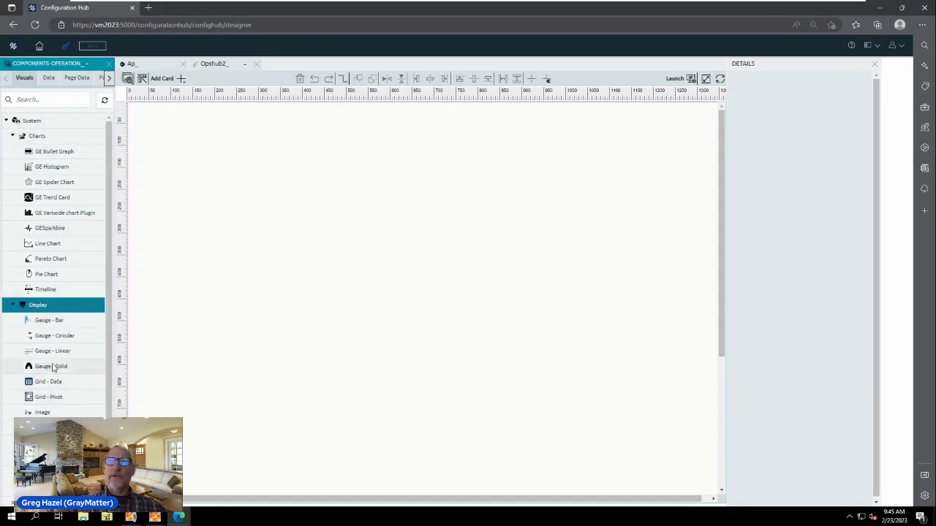
click(88, 370)
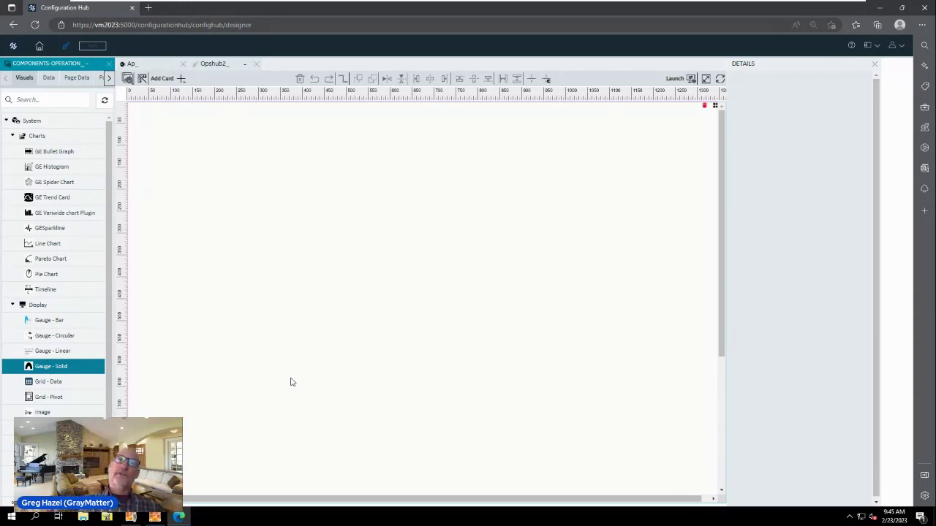
drag(40, 366, 175, 140)
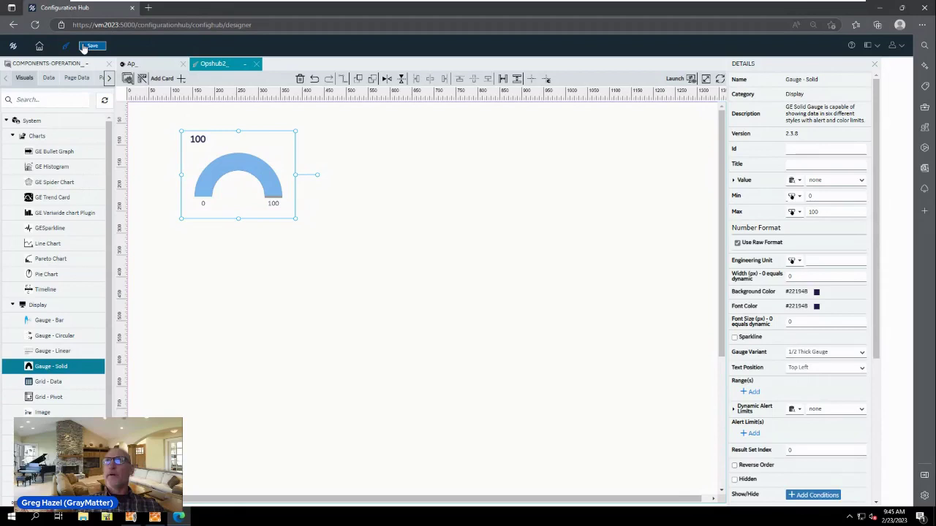
click(87, 46)
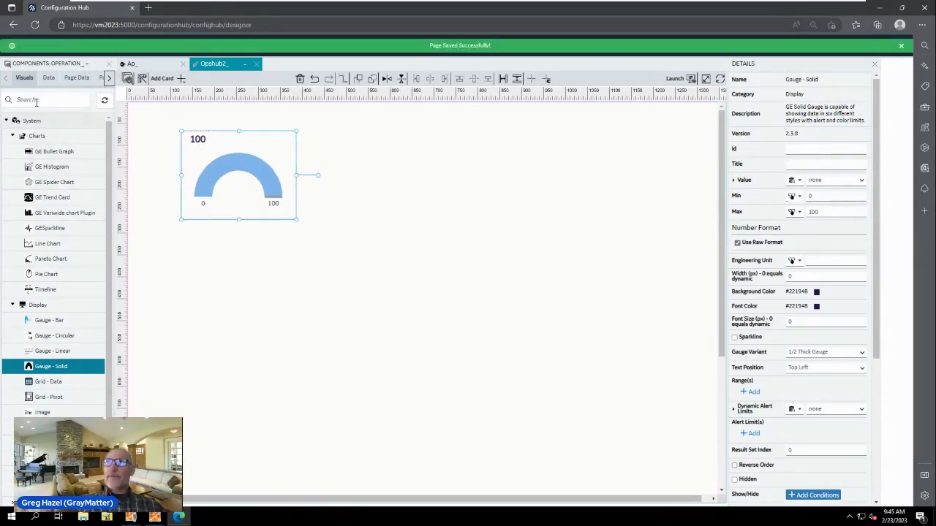
Bind the gauge to the Current Value query of North_Distribution's TankLevel tag from the asset model and save the page
click(50, 77)
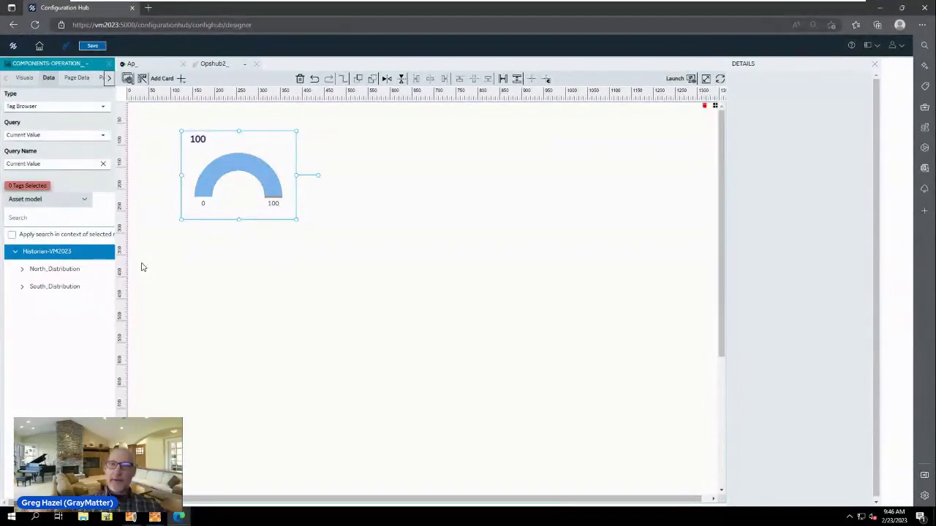
click(32, 270)
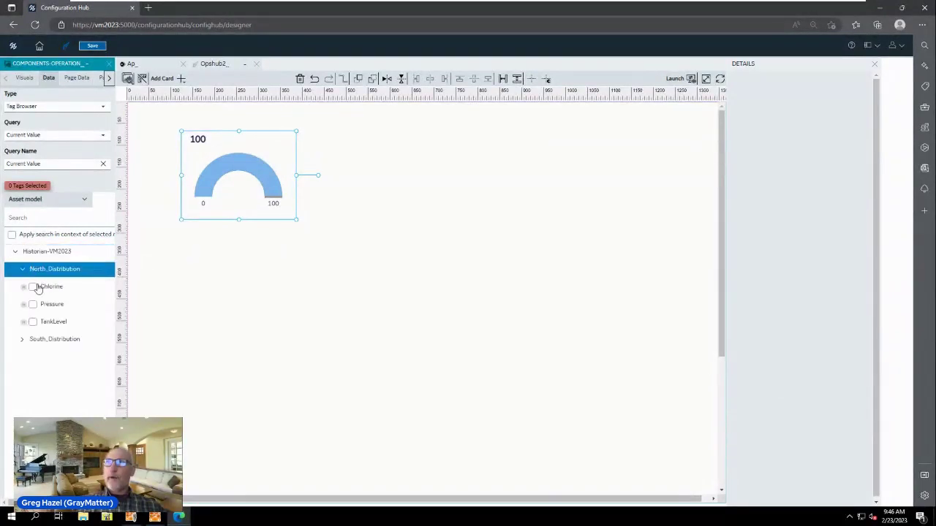
click(33, 322)
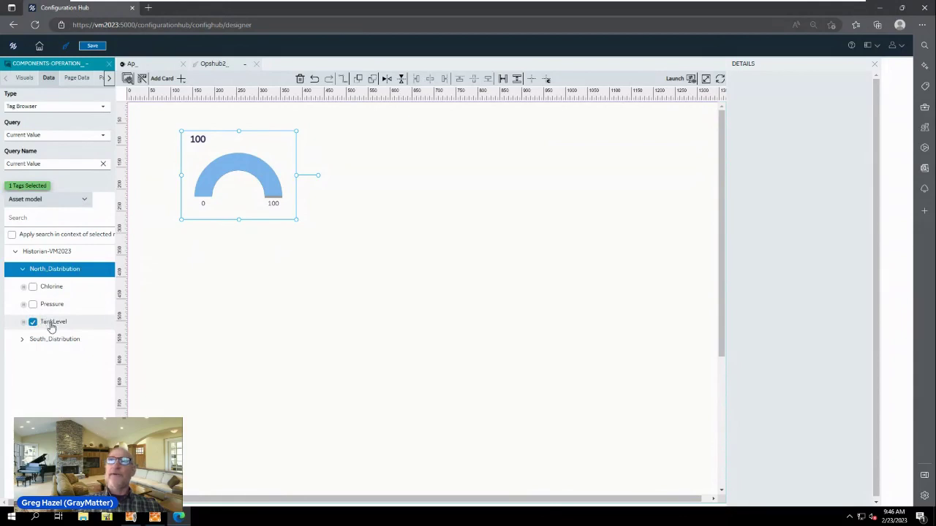
drag(51, 327, 219, 165)
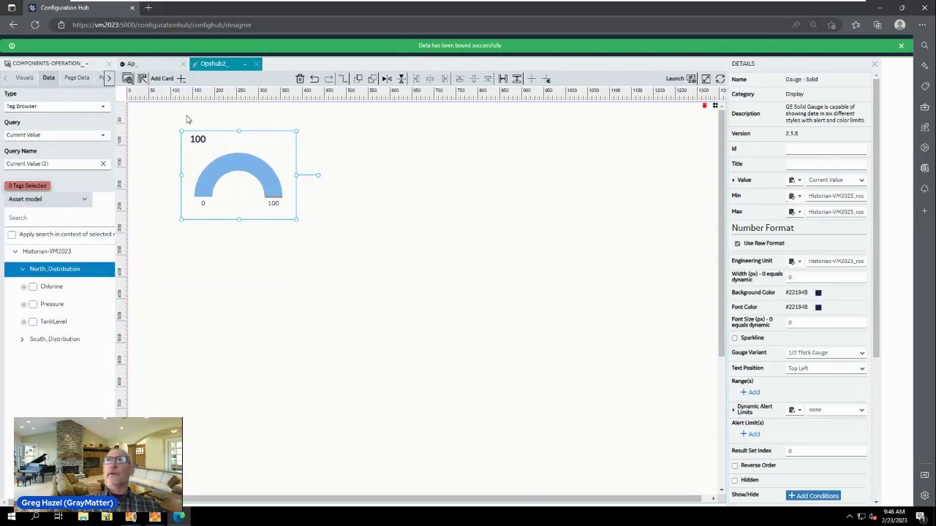
click(93, 46)
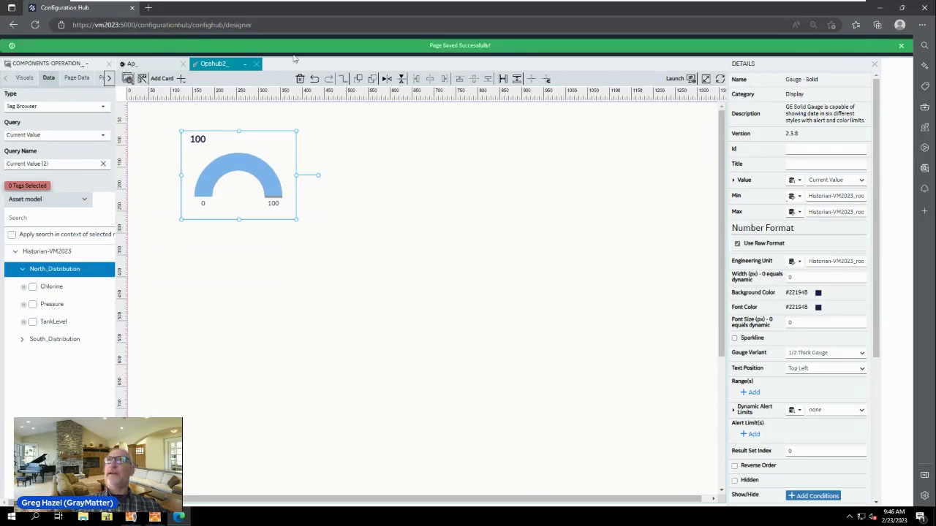
Launch the StorageTank page to check the gauge at runtime, and return to the designer with the gauge deselected
click(691, 79)
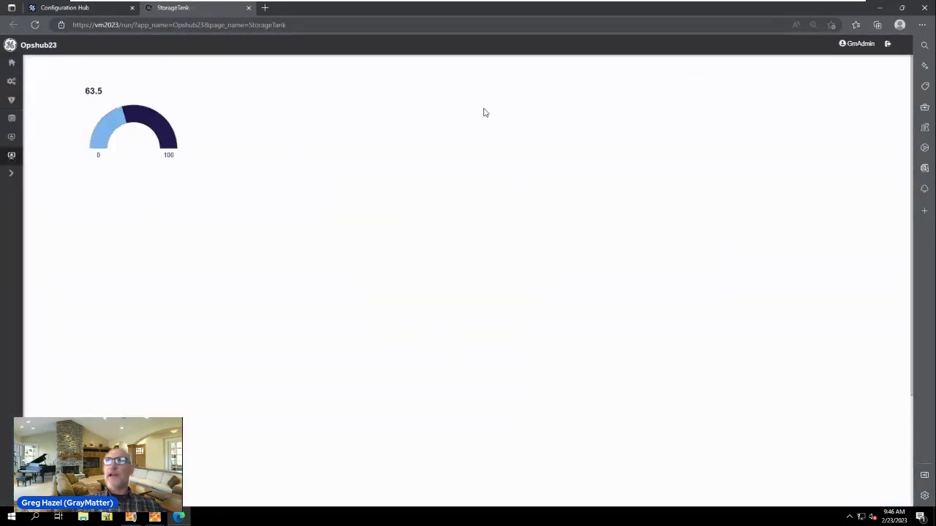
click(86, 8)
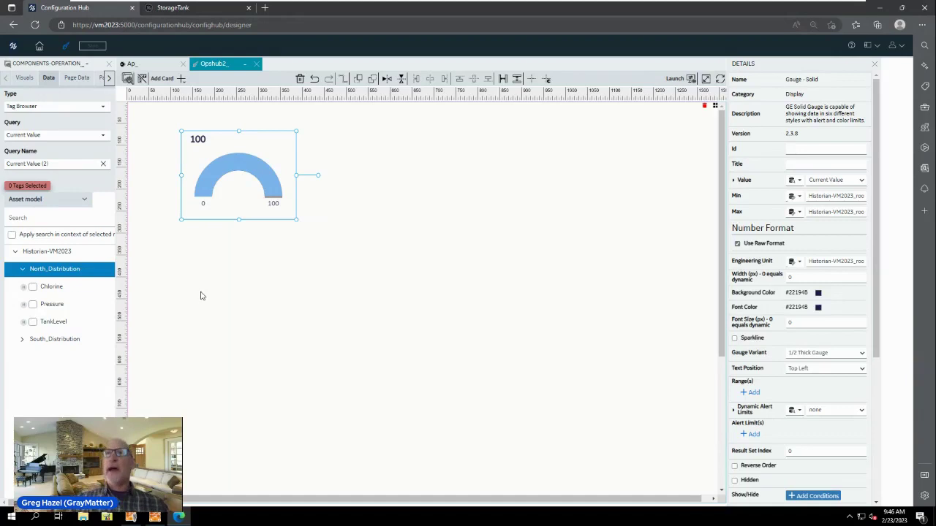
click(135, 135)
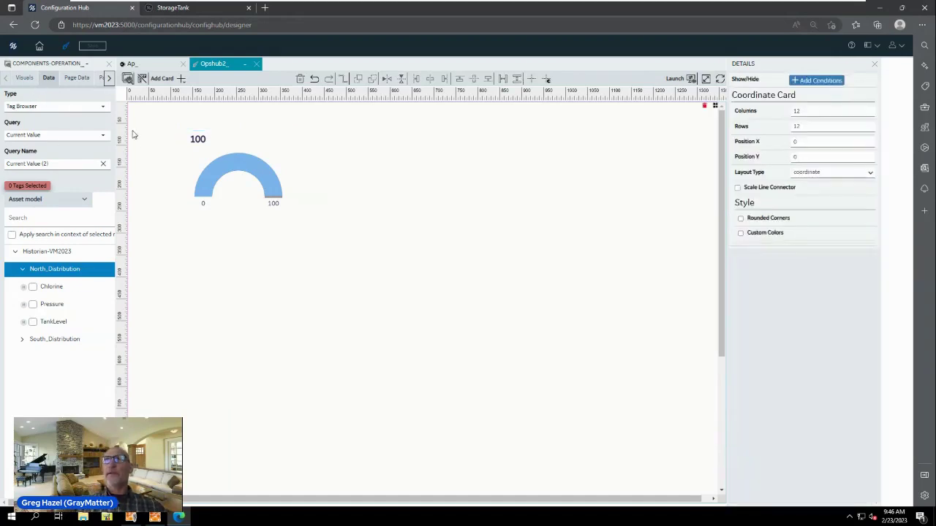
Place a High Performance Pump from the HMI graphics on the canvas below the gauge
click(24, 78)
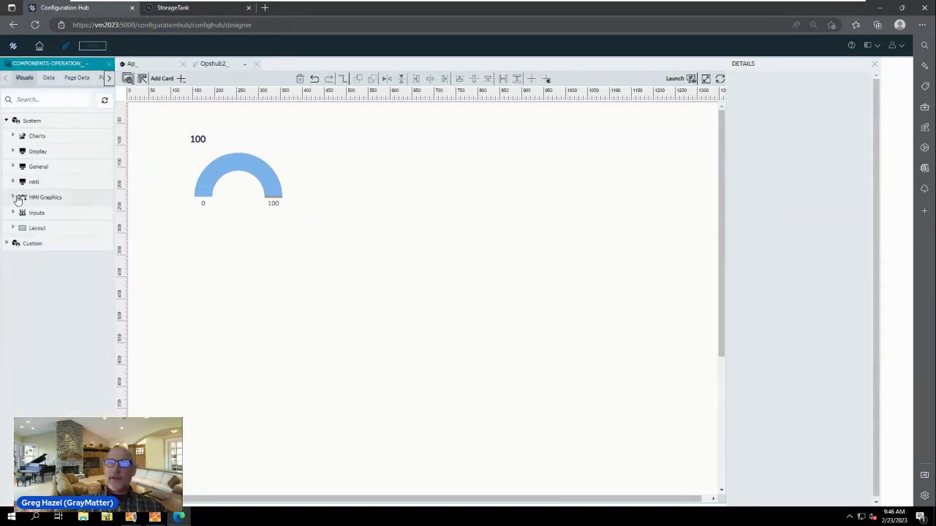
click(18, 198)
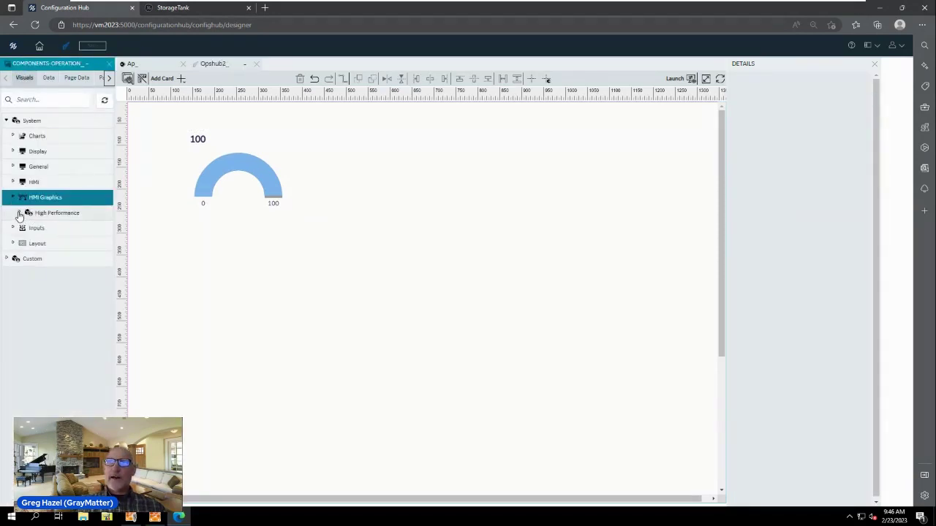
click(19, 214)
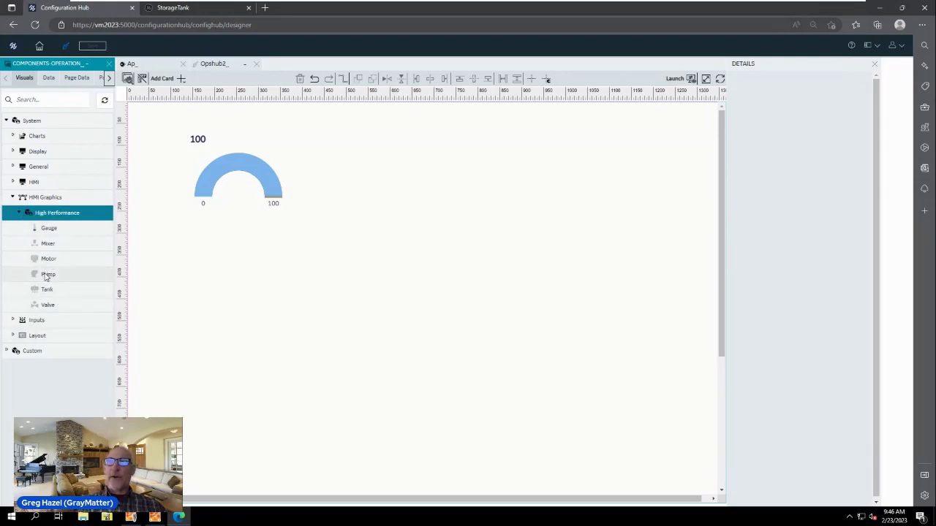
drag(45, 276, 189, 259)
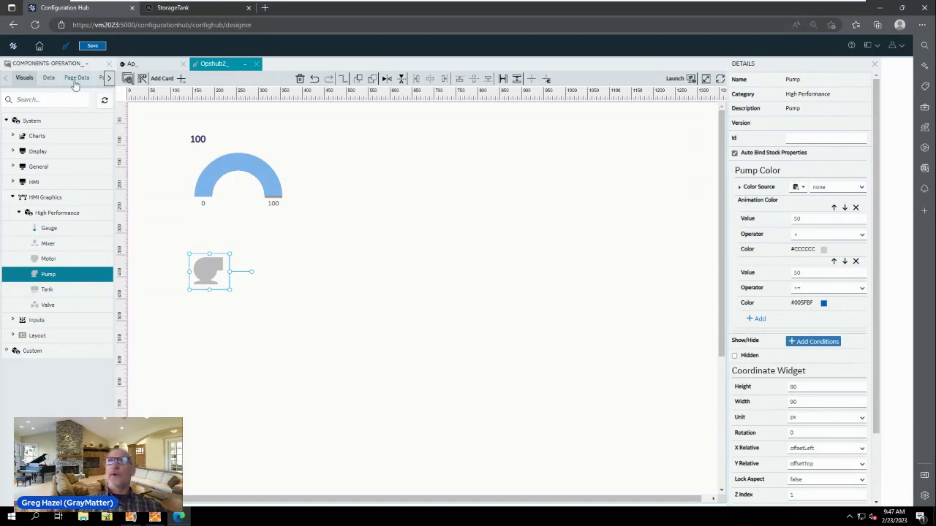
Browse the Proficy iFix source for a Current Value query, expand its Tags folder, and close the component details
click(49, 78)
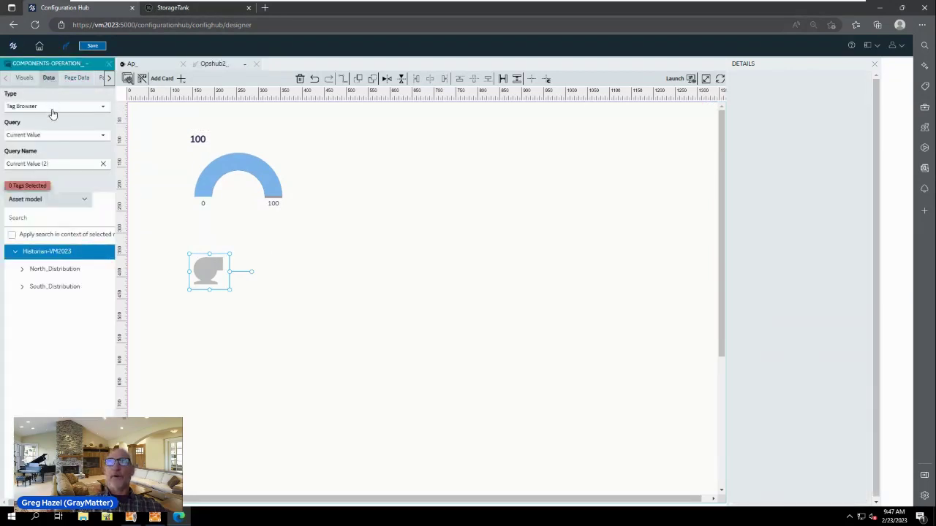
click(48, 201)
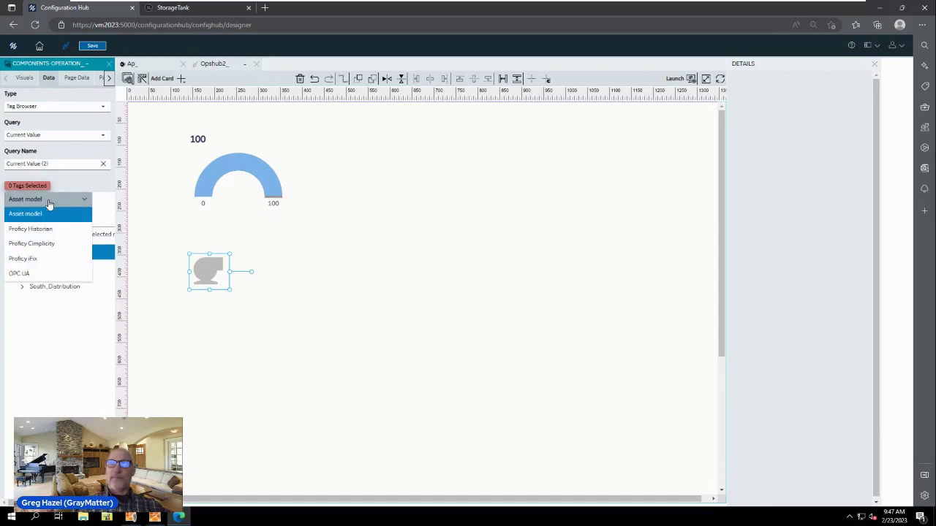
click(29, 259)
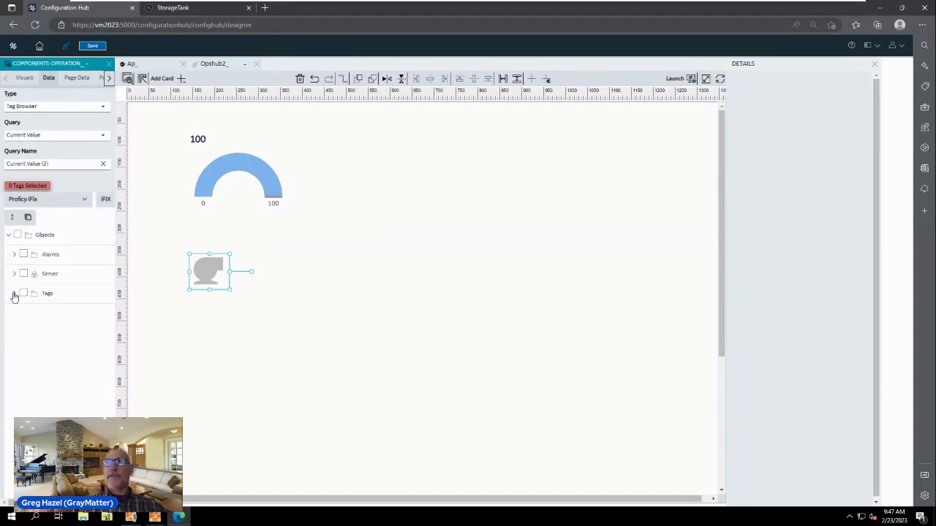
click(14, 293)
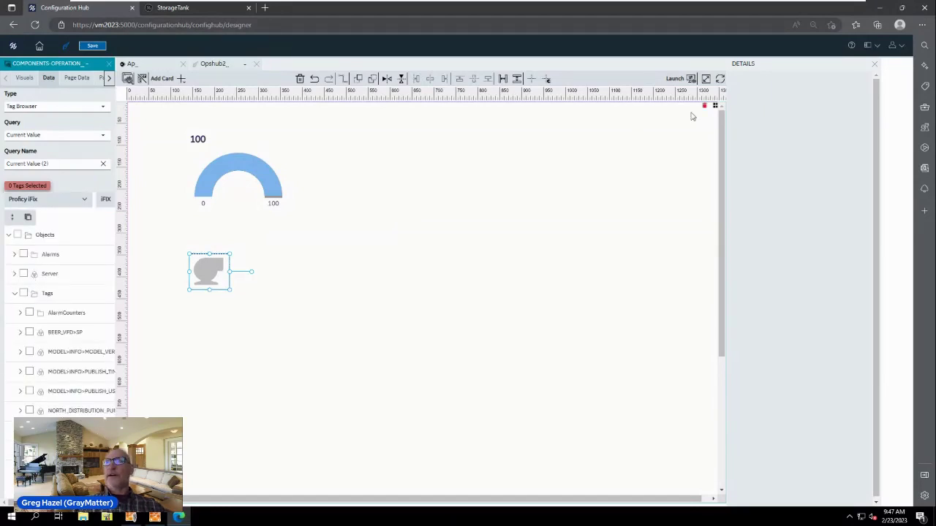
click(873, 67)
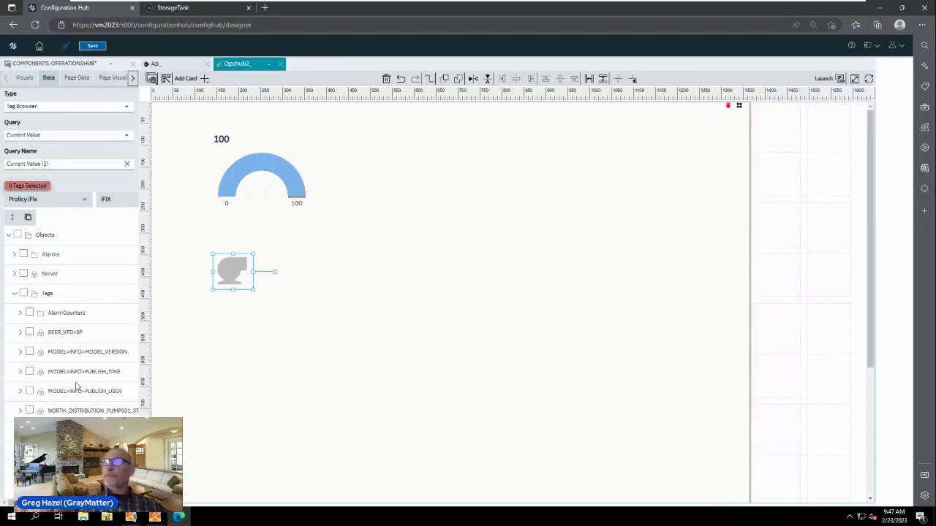
Select one iFIX tag for the Current Value query, bind the query to the pump, and save the page
scroll(71, 314, down, 3)
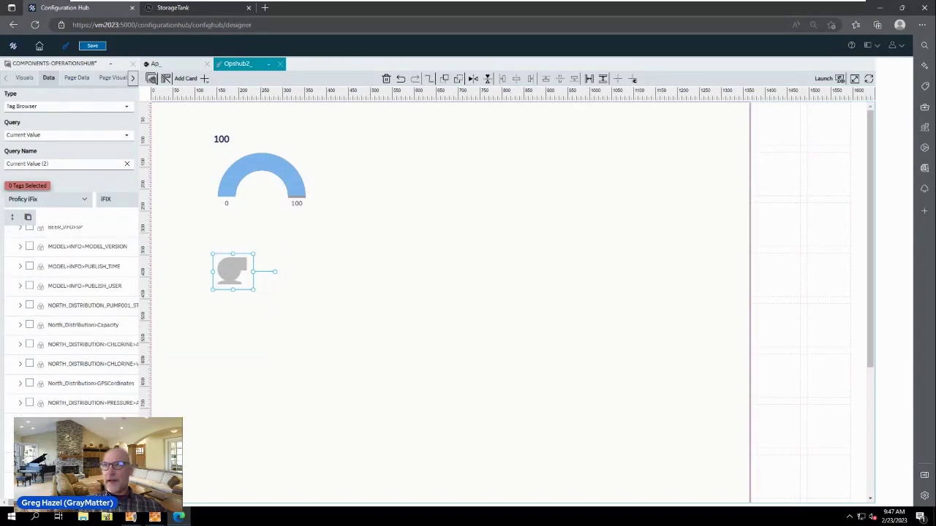
scroll(71, 320, down, 2)
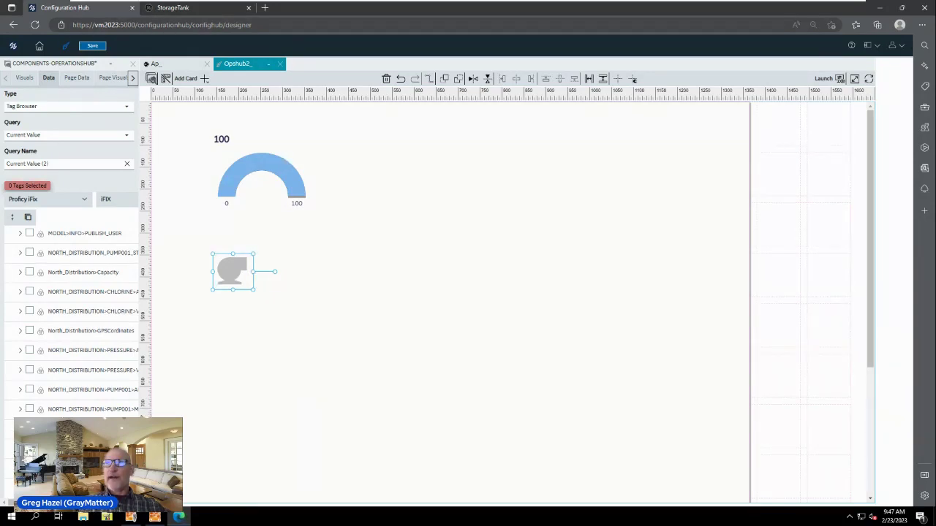
drag(139, 415, 179, 414)
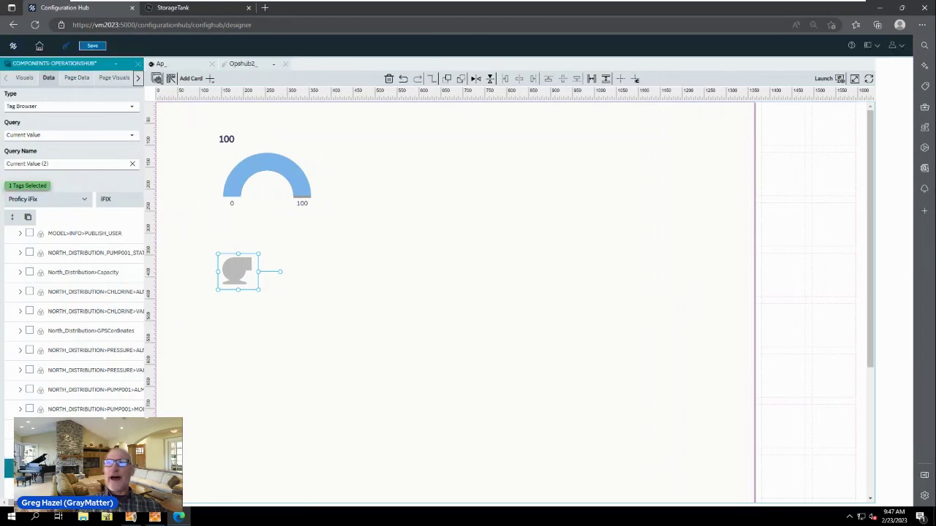
drag(149, 373, 234, 273)
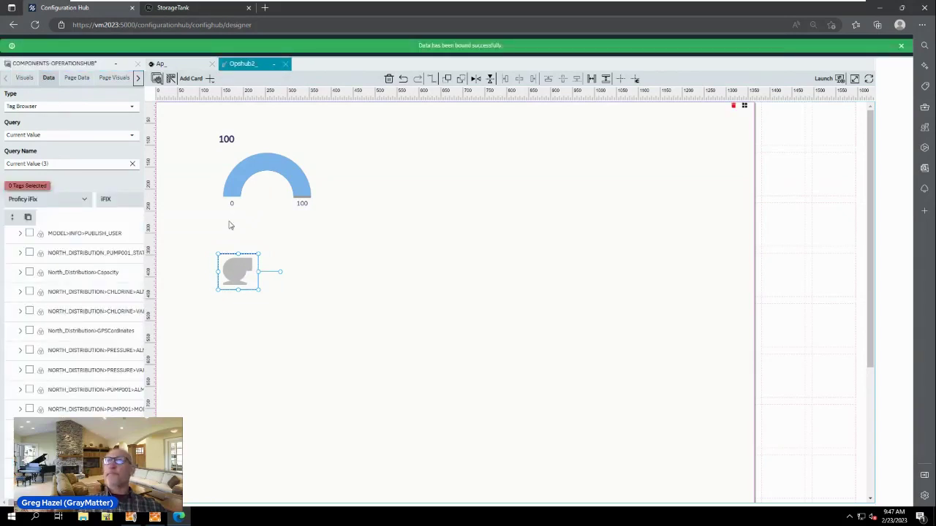
click(93, 46)
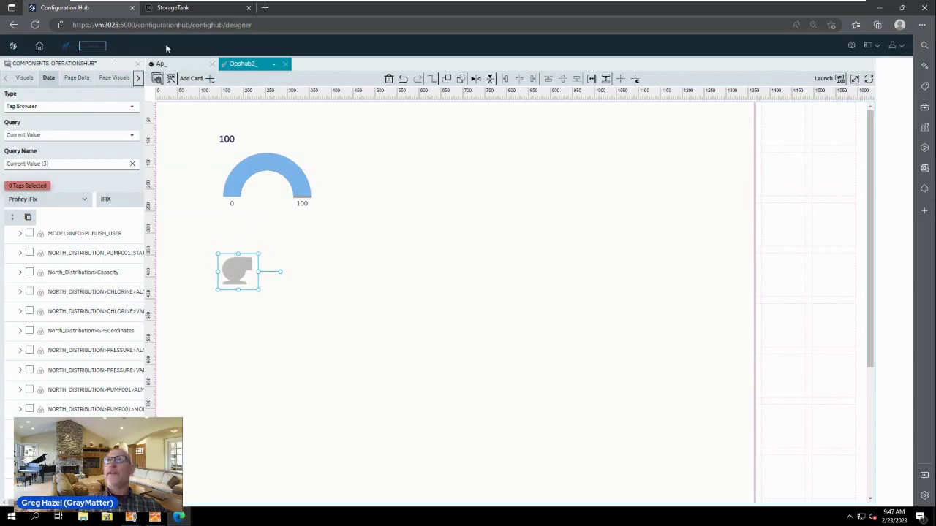
Reload the running StorageTank page to check the pump at runtime, and return to the designer with the pump selected
click(174, 8)
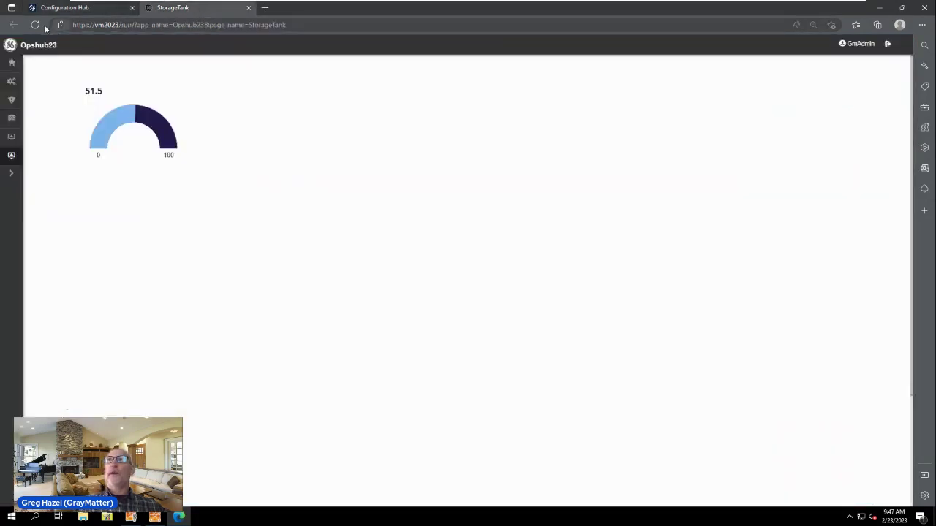
mouse_move(64, 10)
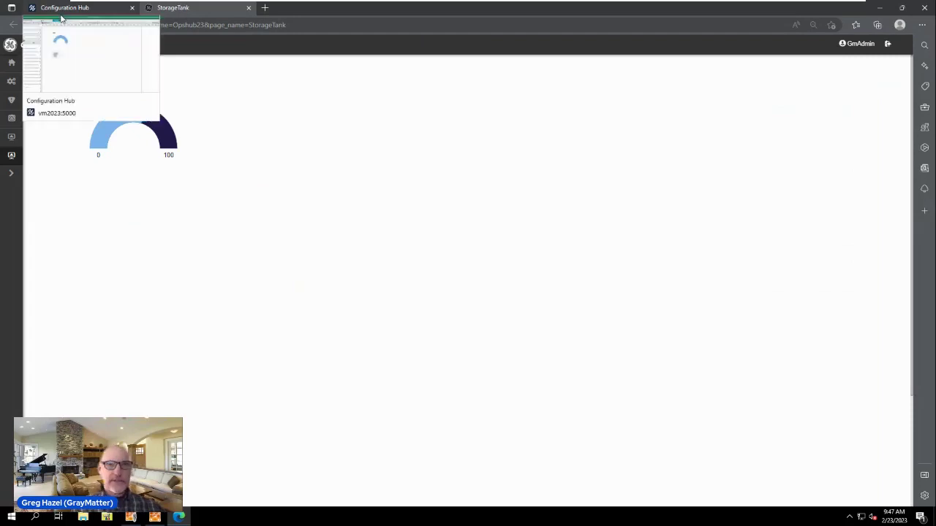
click(66, 8)
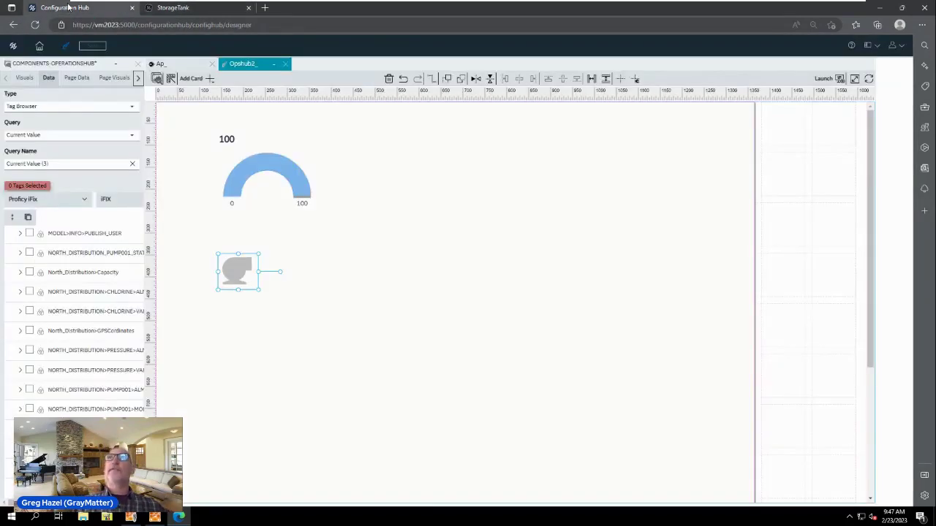
click(202, 8)
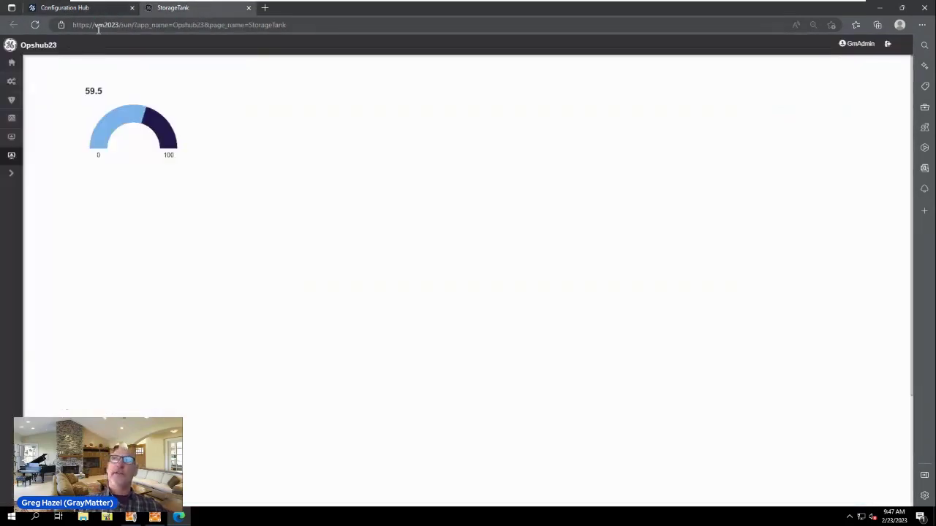
click(35, 25)
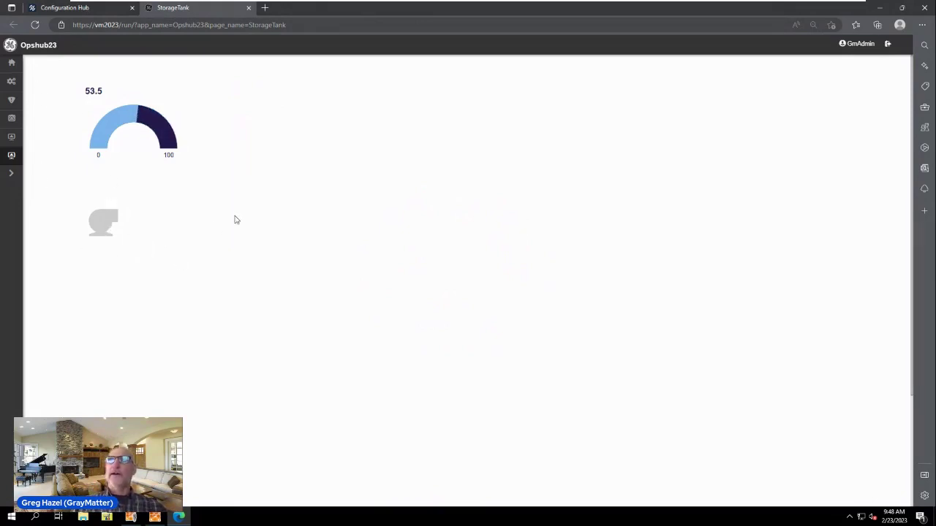
click(104, 11)
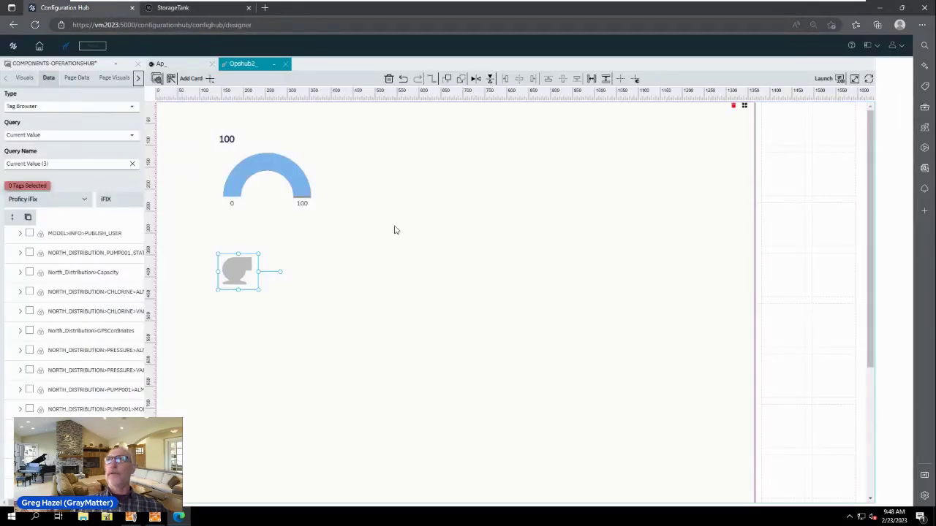
click(401, 274)
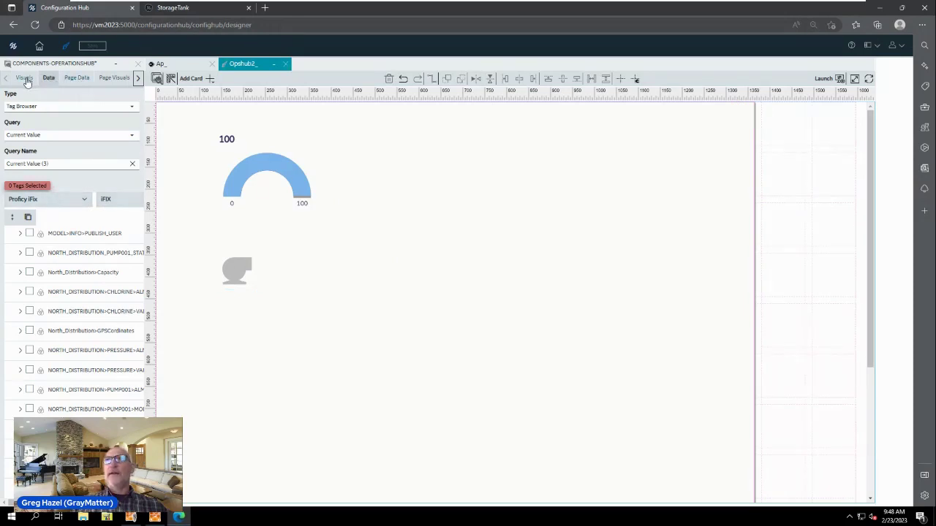
click(236, 275)
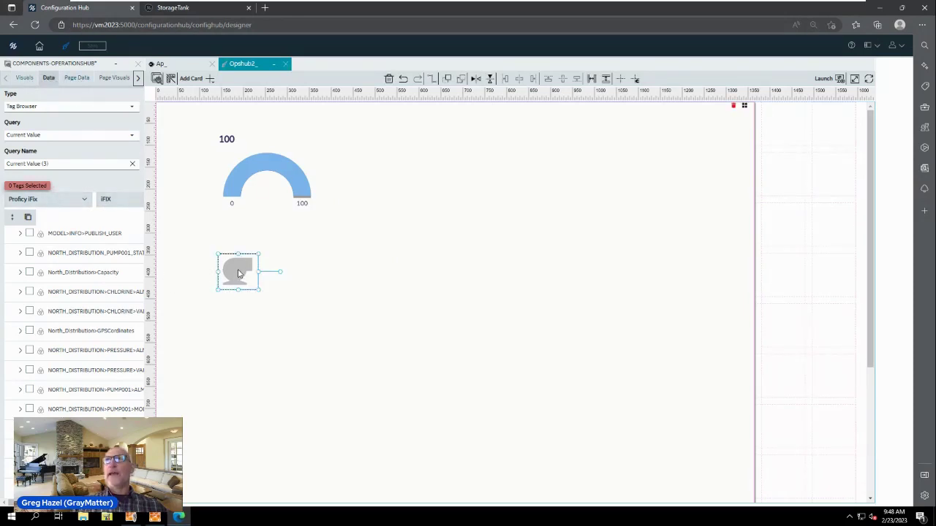
Add a new graphic named H20Tank to the GMS HP HMI category of the custom HMI graphics
click(25, 78)
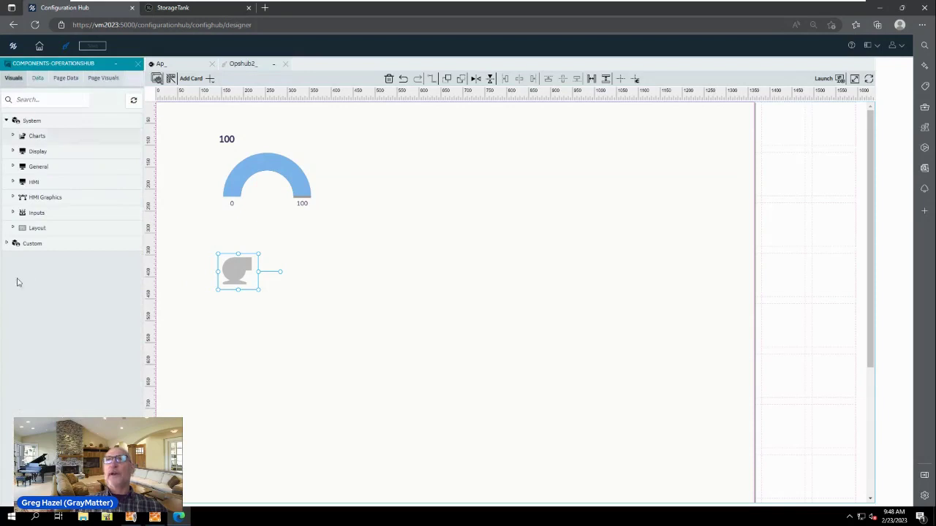
click(9, 243)
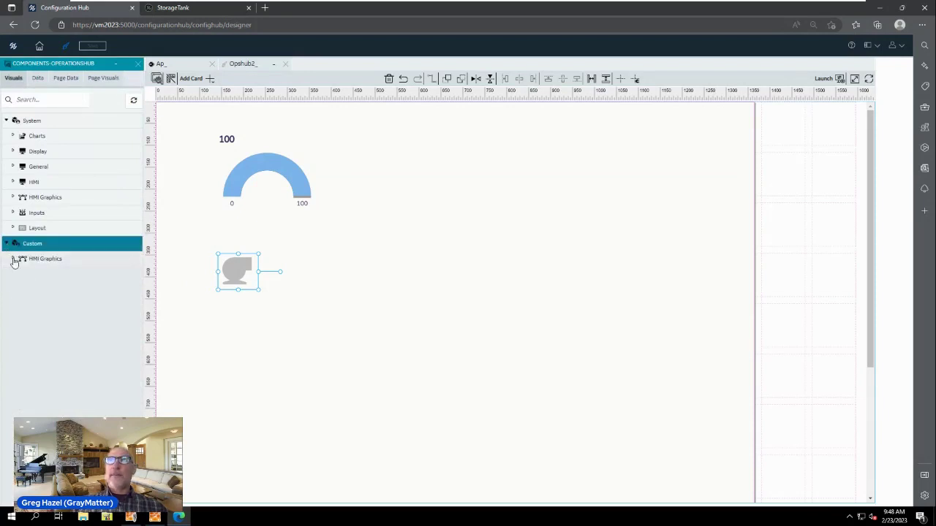
click(13, 260)
click(29, 291)
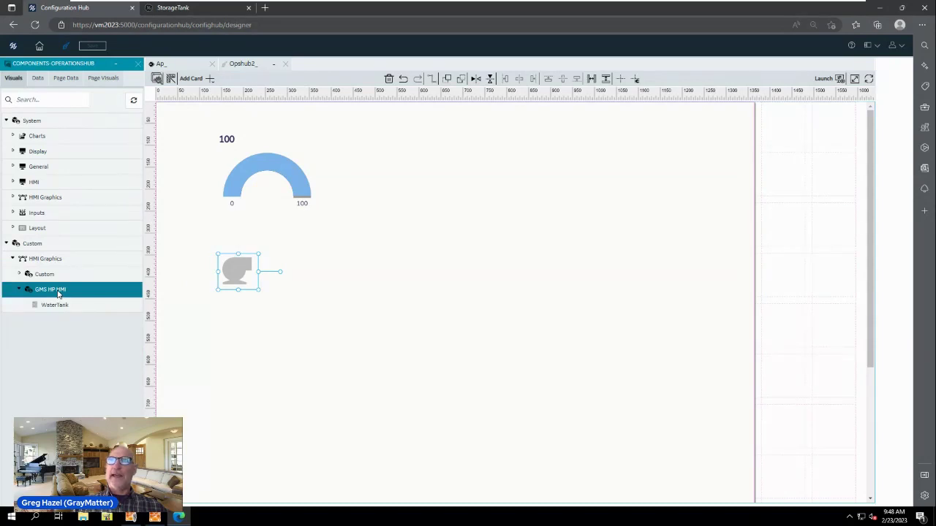
right_click(58, 293)
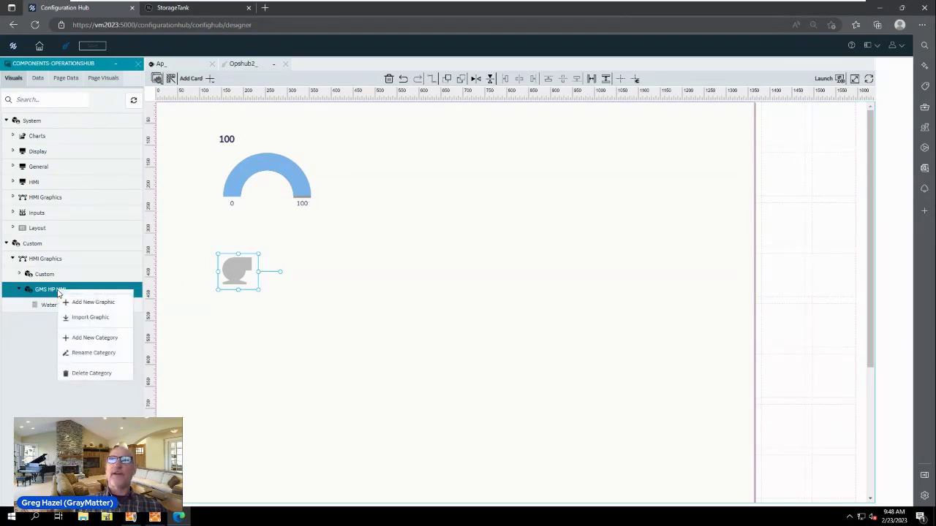
click(94, 303)
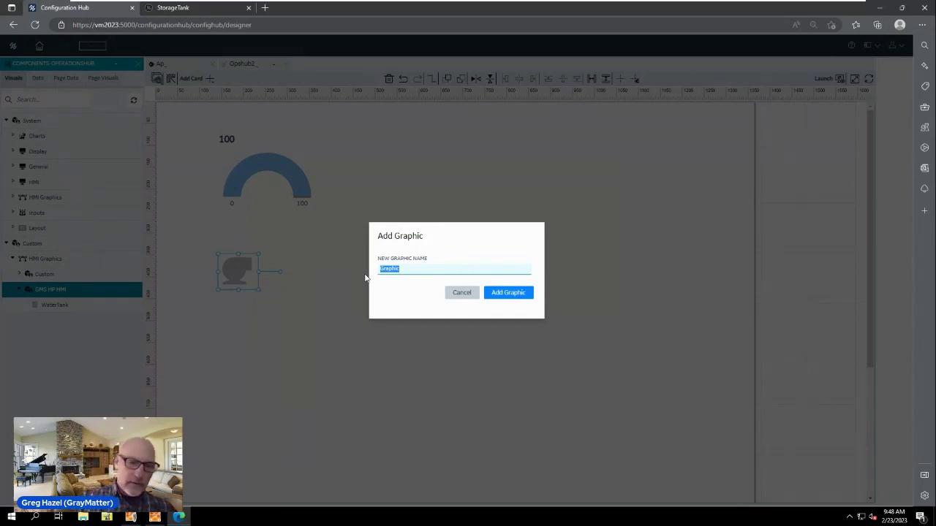
text(H20Tank)
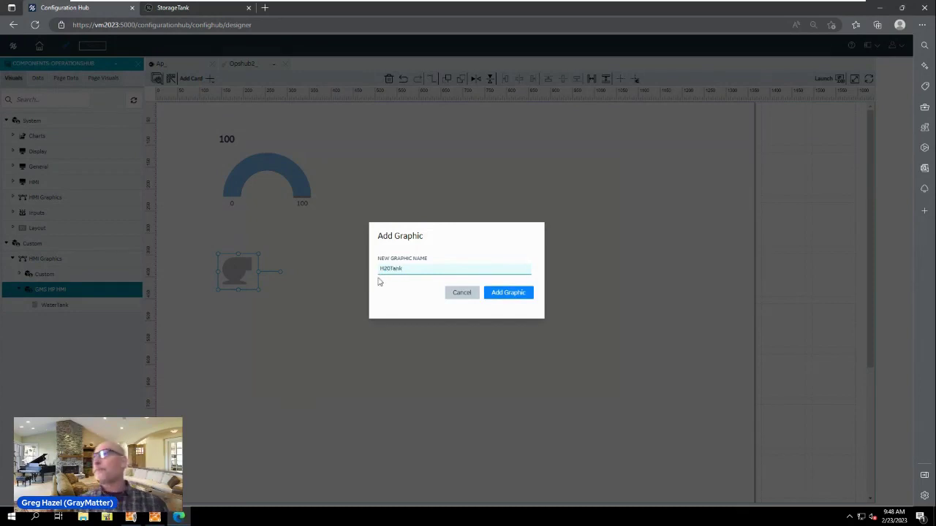
click(510, 297)
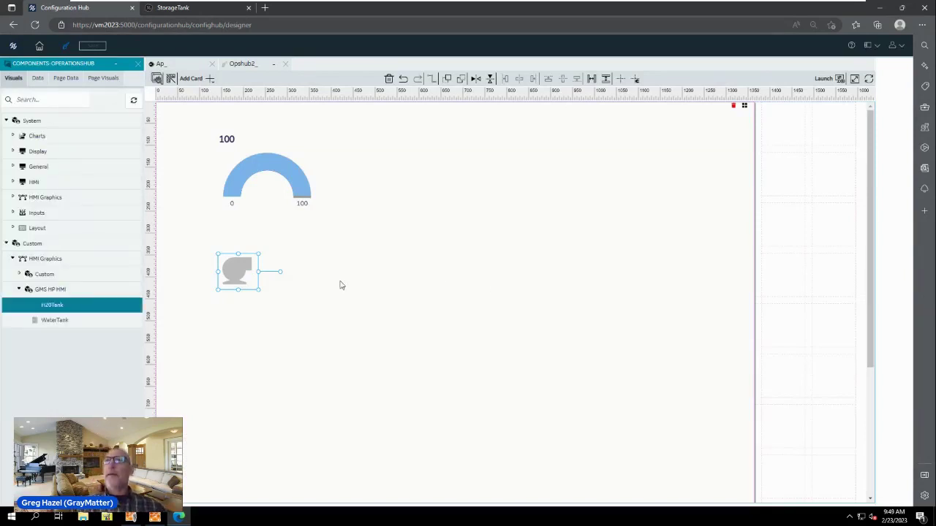
Open the H20Tank graphic for editing and narrow the graphic tree to enlarge the drawing area
right_click(77, 307)
click(106, 317)
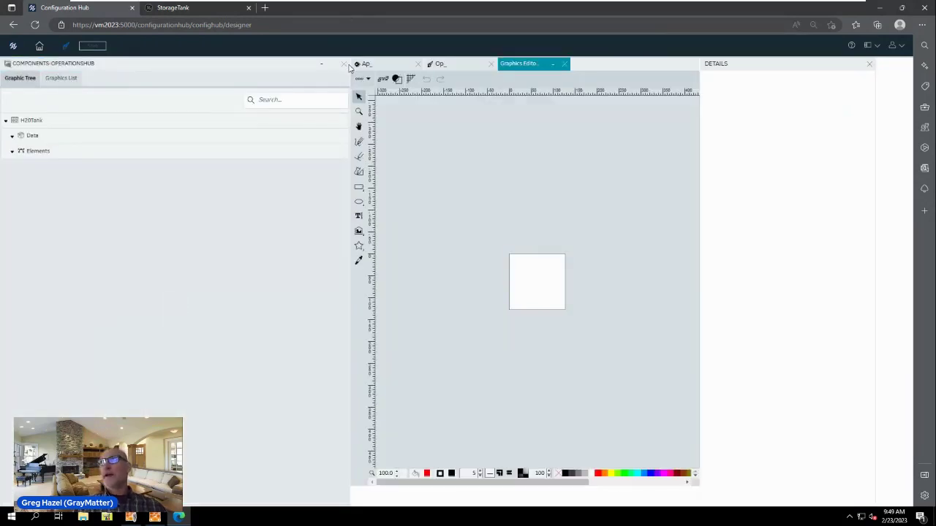
drag(350, 69, 193, 82)
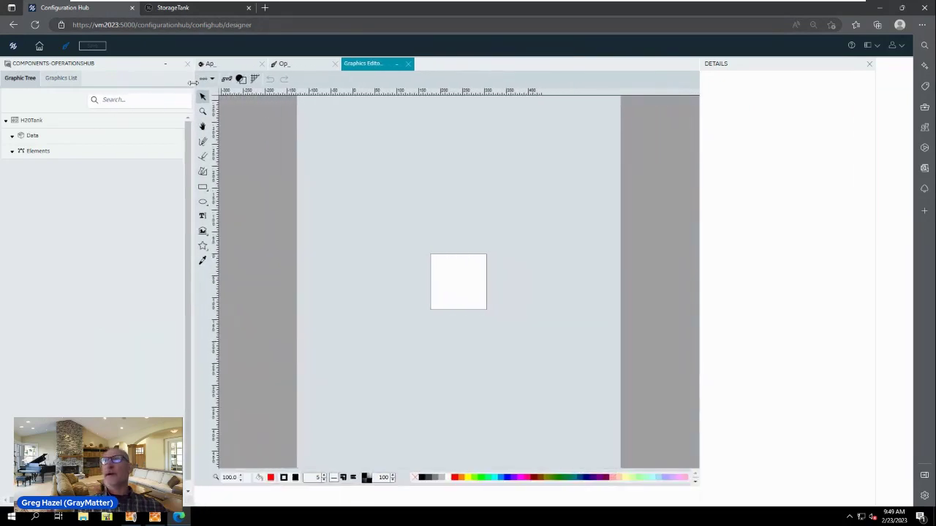
Draw a rectangle about 92 wide and 109 high, filling most of the H20Tank canvas
click(230, 478)
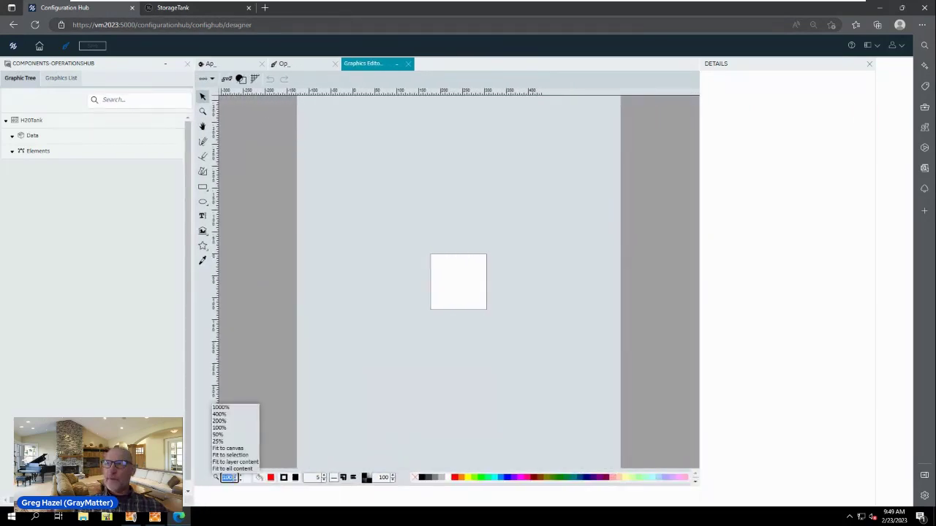
click(233, 416)
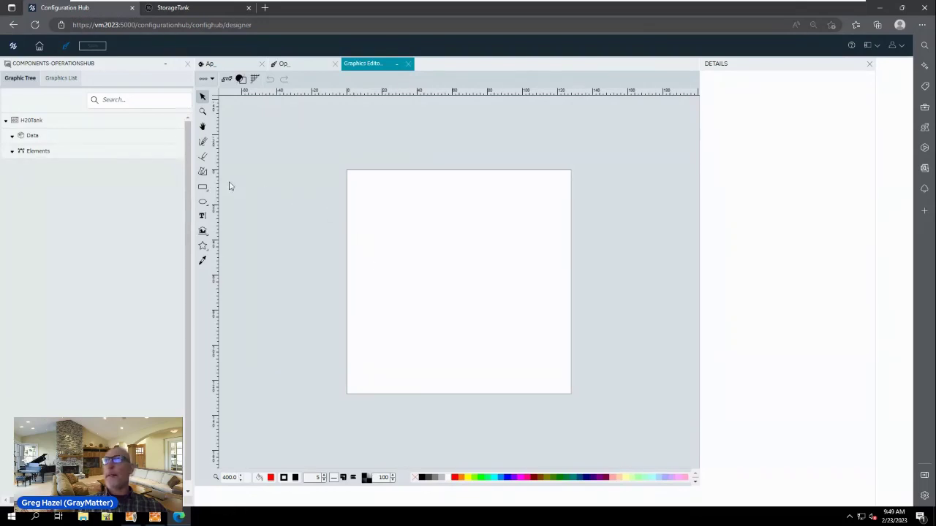
click(205, 189)
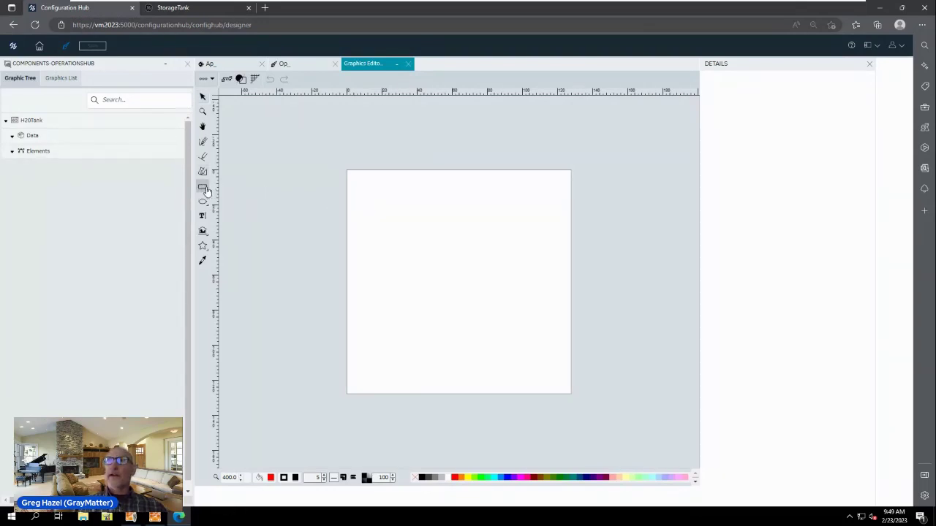
mouse_move(209, 193)
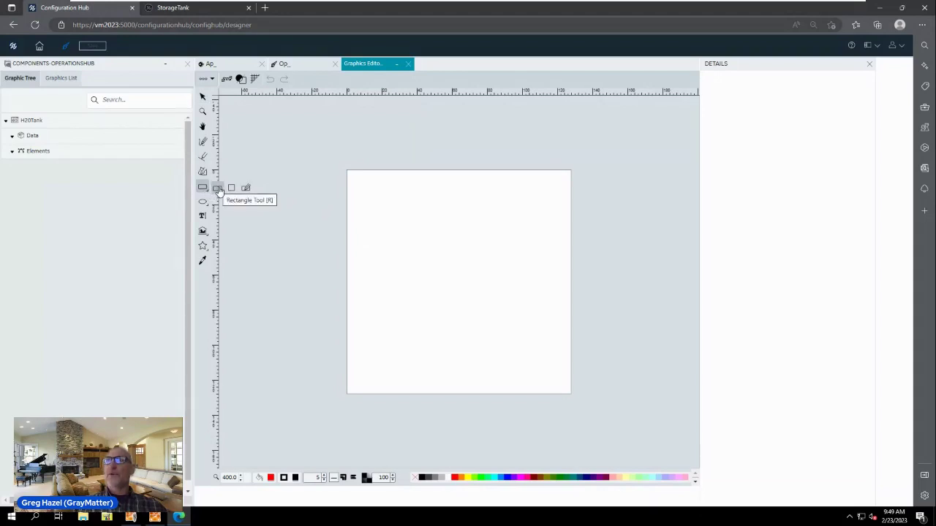
click(218, 190)
drag(380, 186, 543, 378)
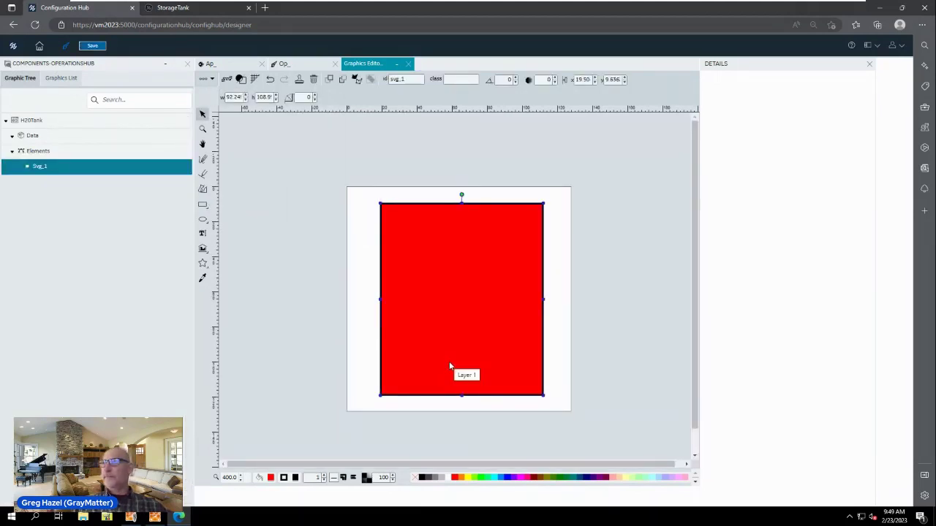
Fill the rectangle with solid medium gray and set its stroke width to 0
click(270, 478)
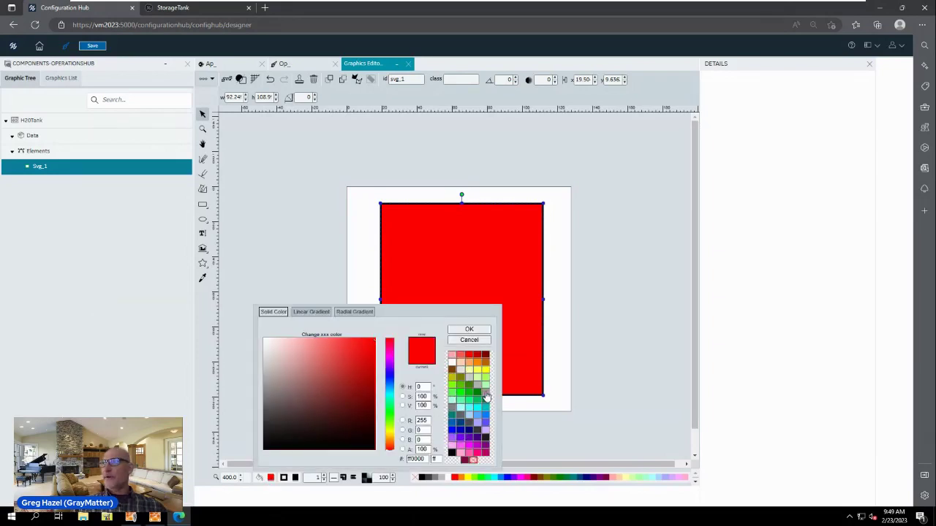
click(486, 399)
click(479, 330)
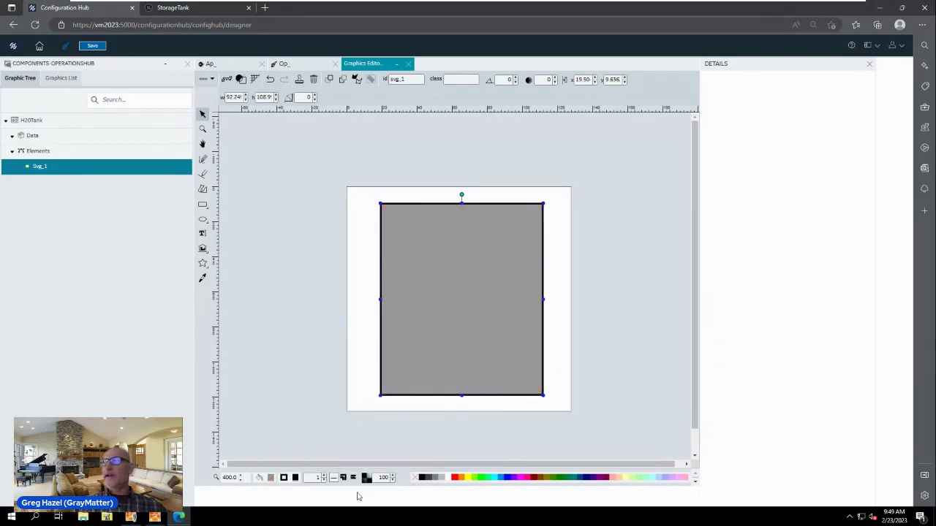
click(323, 480)
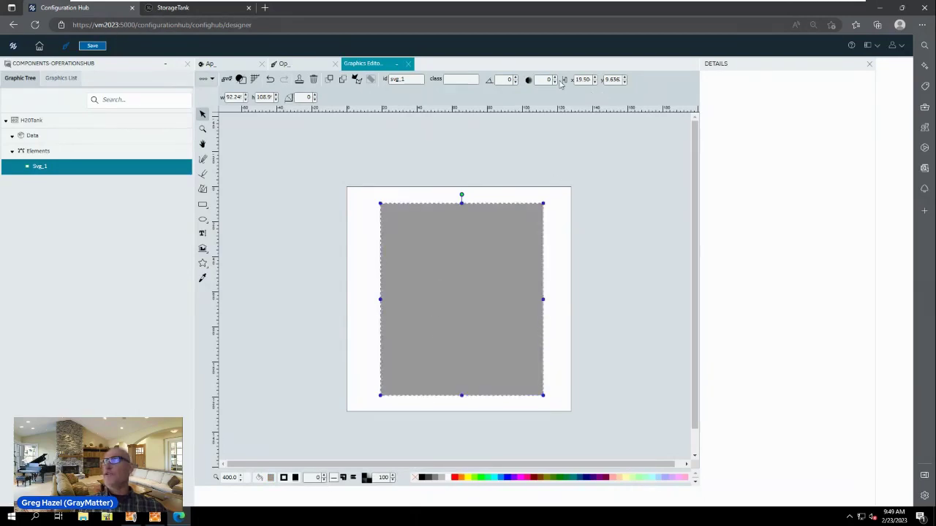
Try rotating the gray rectangle to 10 degrees, and return its rotation angle to 0
click(516, 78)
click(516, 78)
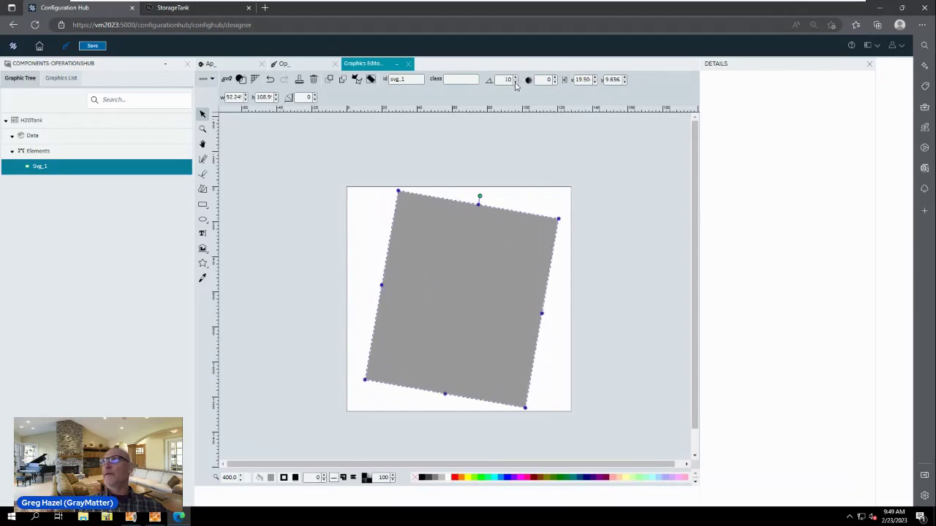
click(516, 82)
click(515, 82)
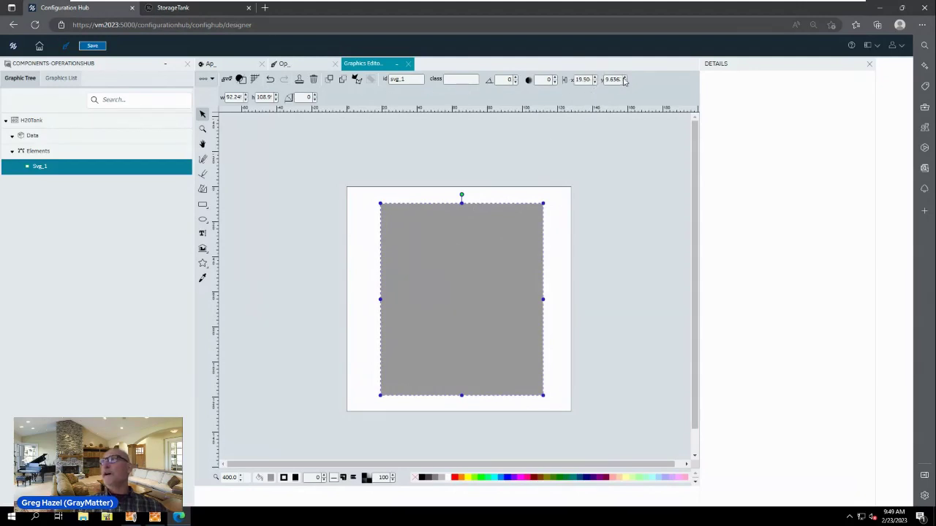
Move the gray rectangle up to about x 19.75, y 2.75 and set its corner radius to 15
drag(463, 266, 448, 256)
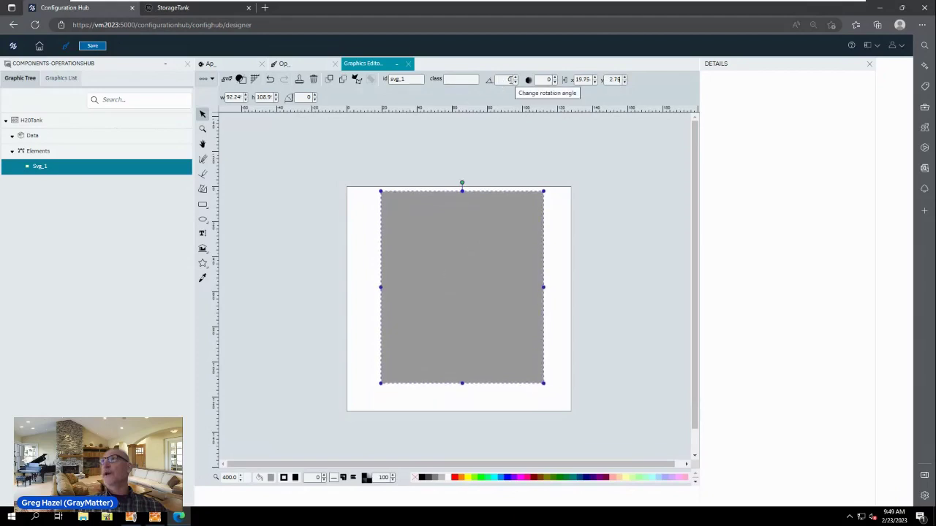
click(316, 97)
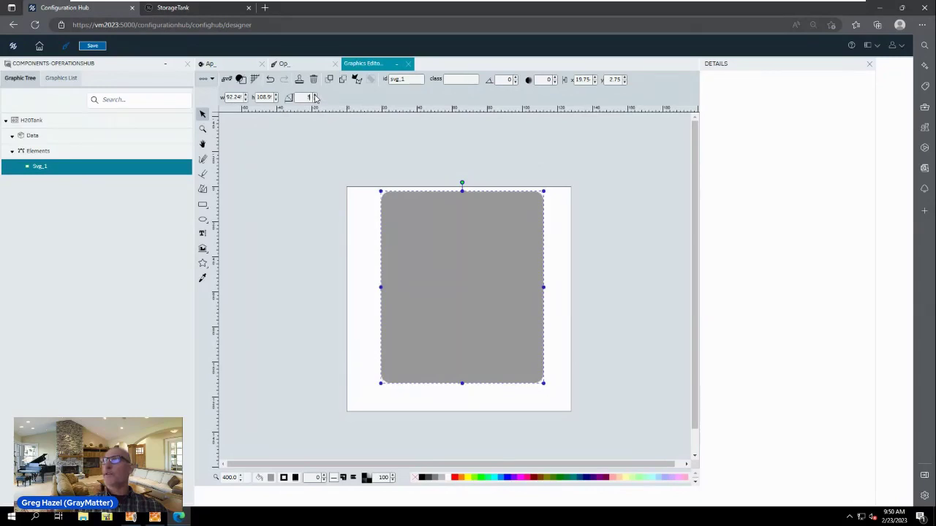
drag(315, 97, 316, 96)
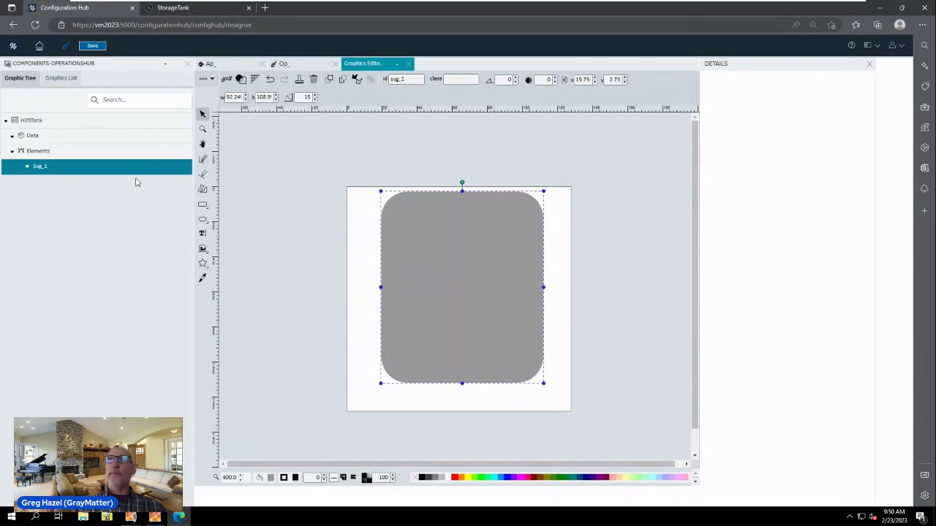
Draw an unfilled vertical rectangle about 20 wide and 94 high and place it on the right half of the tank
click(203, 206)
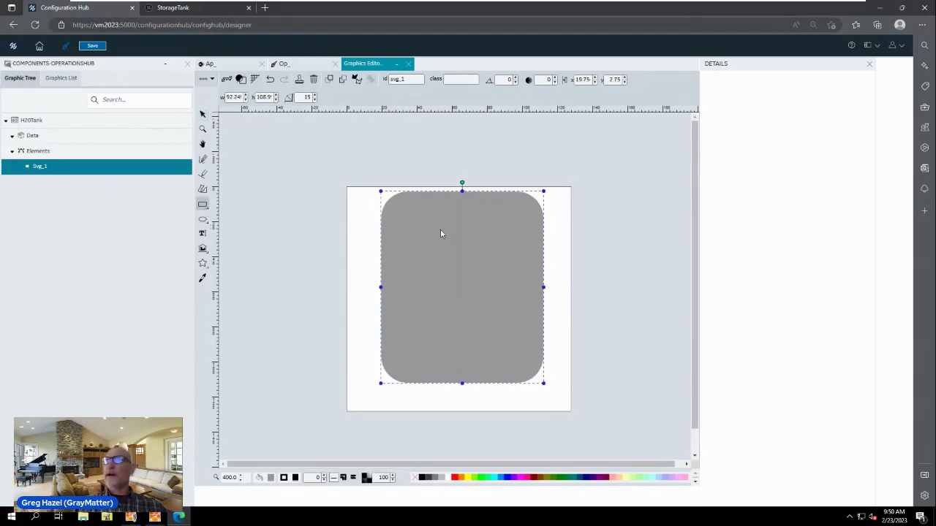
mouse_move(462, 205)
mouse_down()
mouse_move(505, 352)
mouse_move(500, 375)
mouse_up()
mouse_move(481, 345)
mouse_down()
mouse_move(493, 336)
mouse_move(489, 346)
mouse_up()
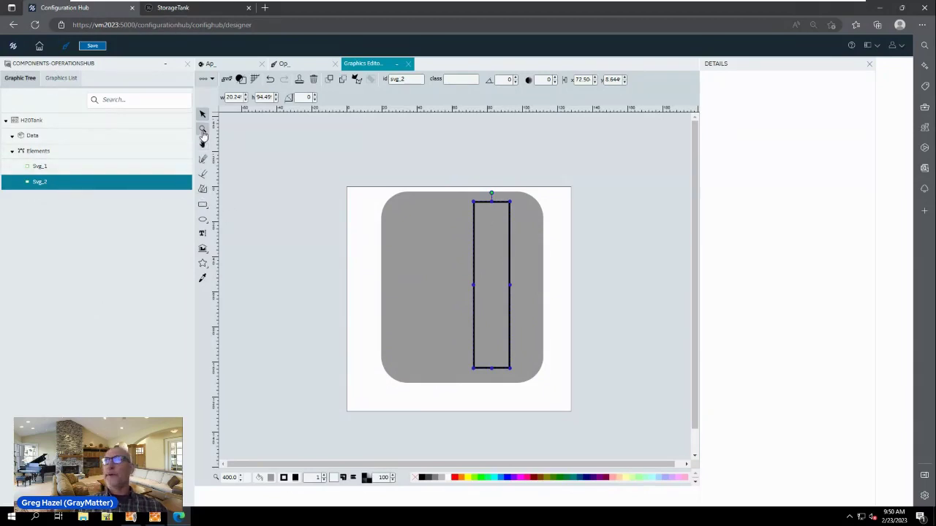
Add the text "Storage Tank" near the upper left of the tank body
click(203, 235)
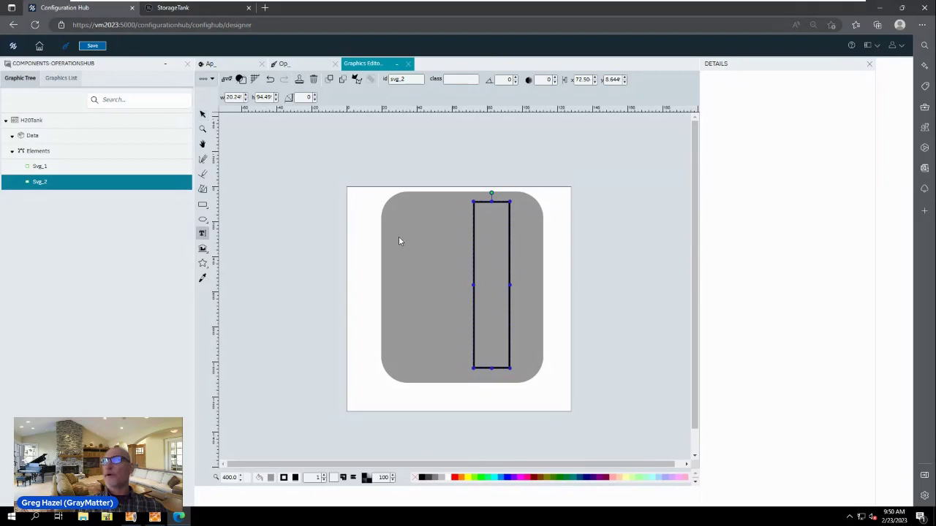
click(396, 236)
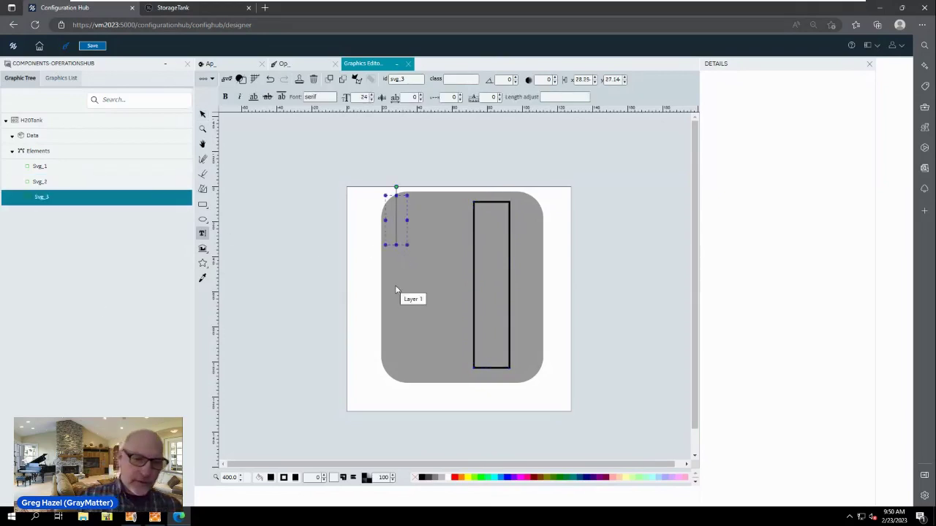
text(St)
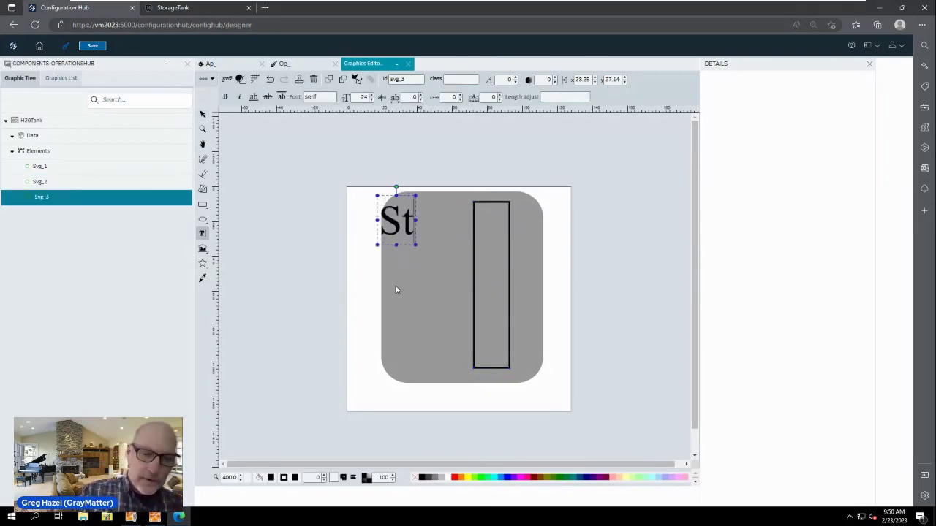
text(orage)
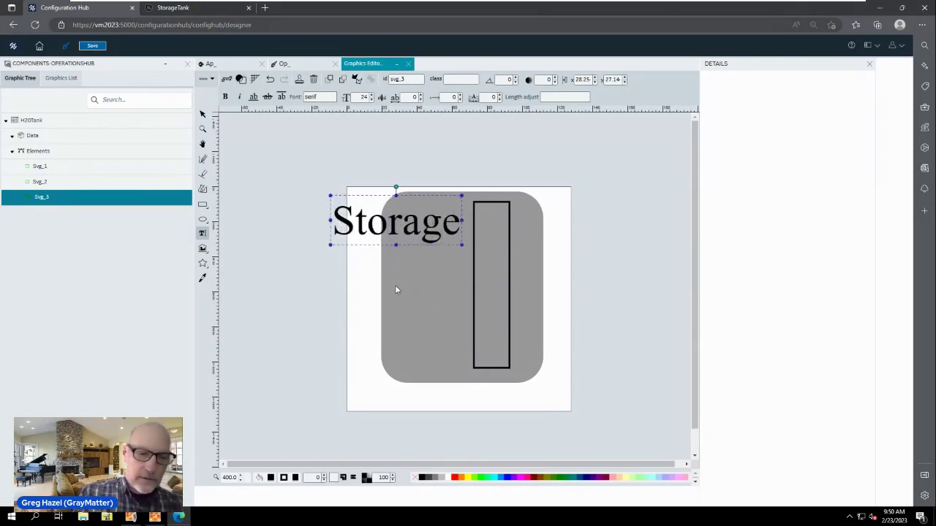
text( Tan)
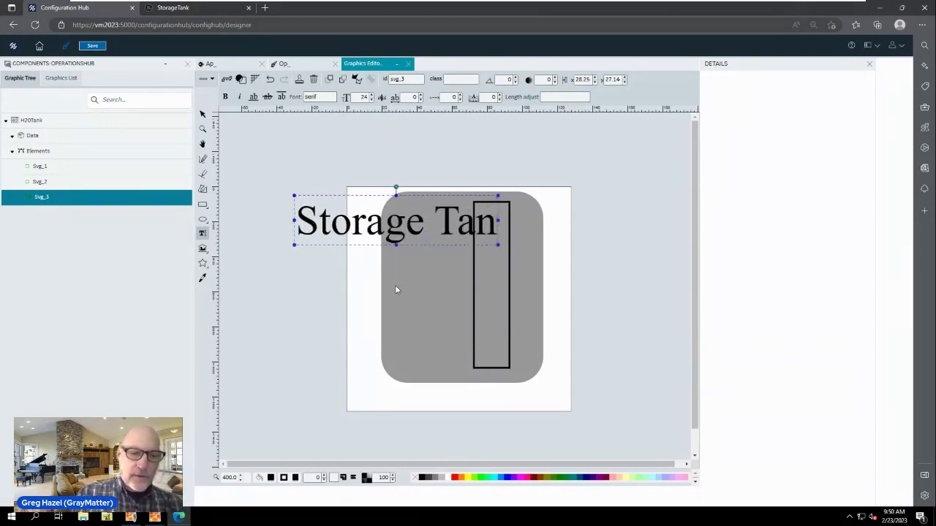
text(k)
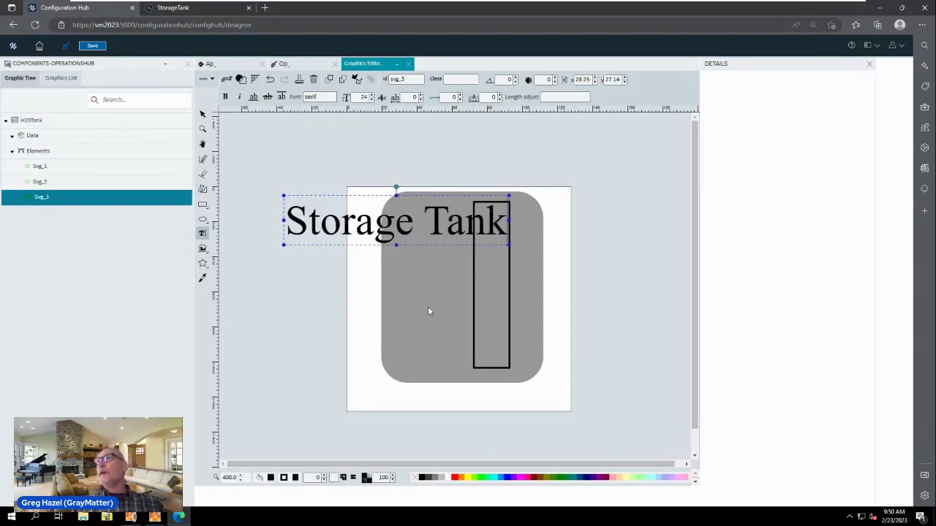
Set the Storage Tank text to font size 12 and shrink it to fit between the tank's left edge and the narrow rectangle
double_click(363, 97)
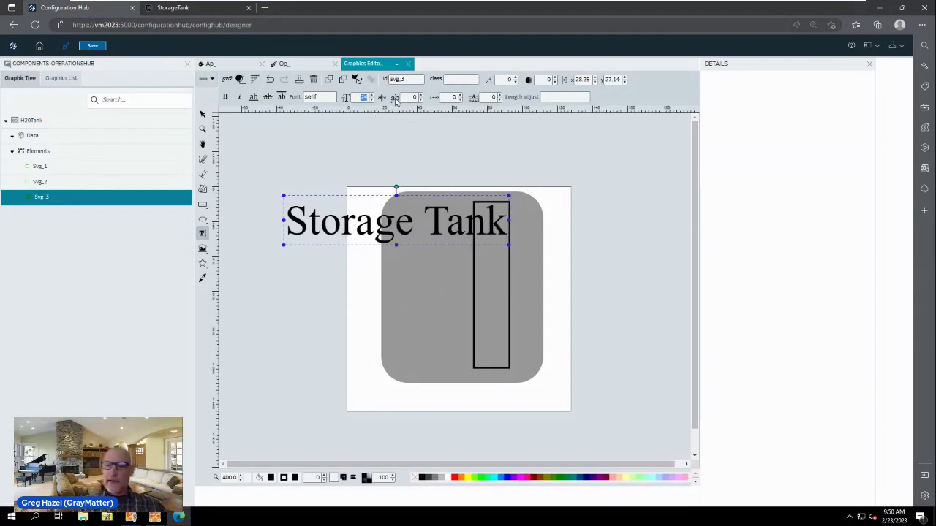
text(12)
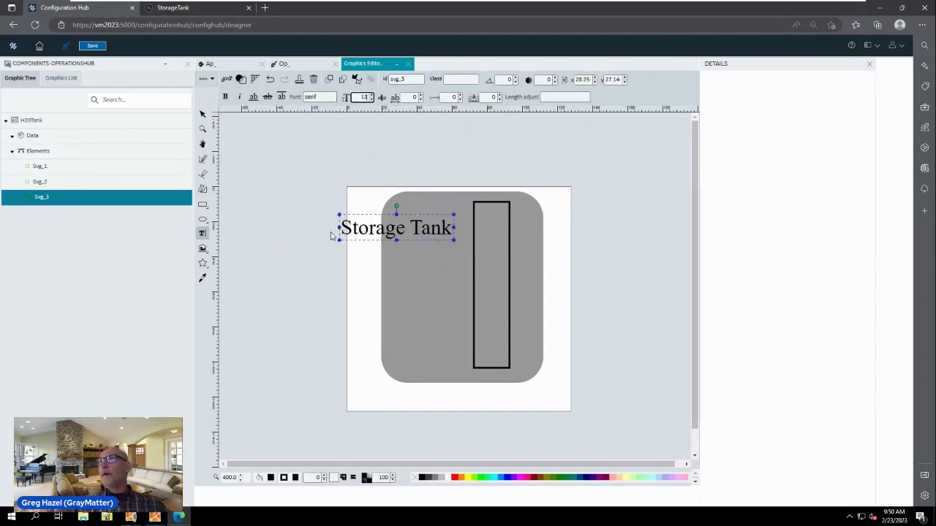
drag(338, 240, 389, 232)
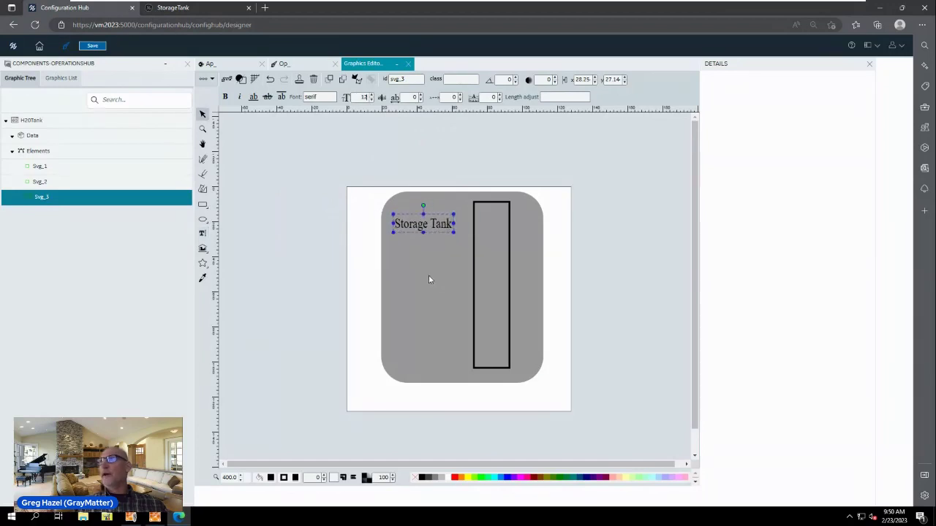
click(428, 260)
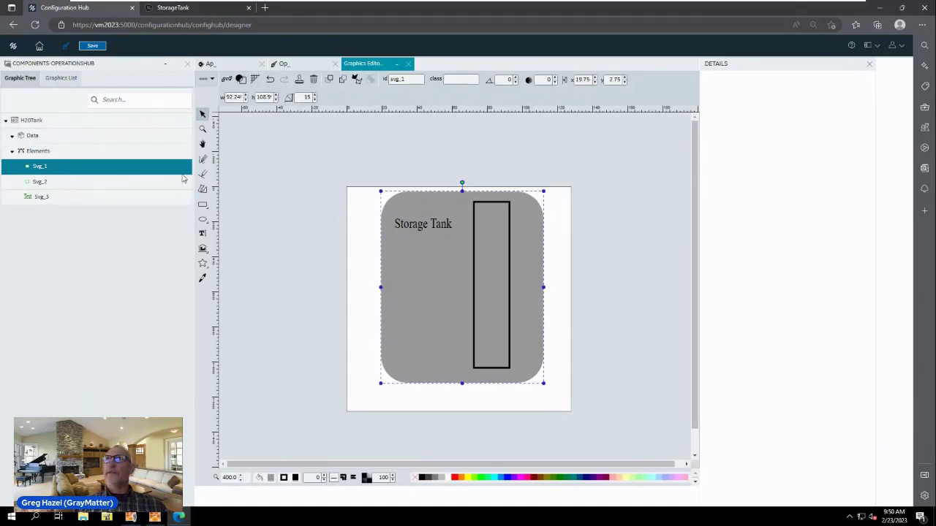
Add the text "Value" on the lower left part of the tank
click(202, 234)
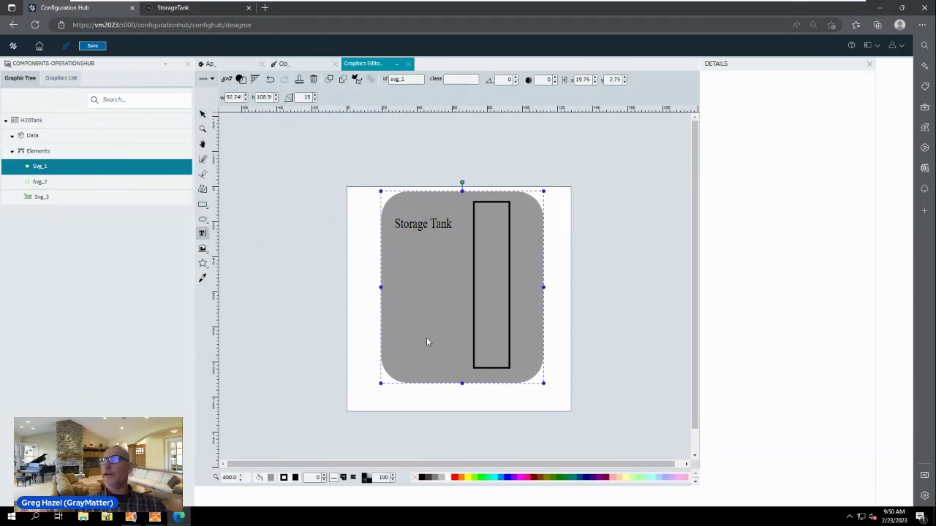
click(407, 337)
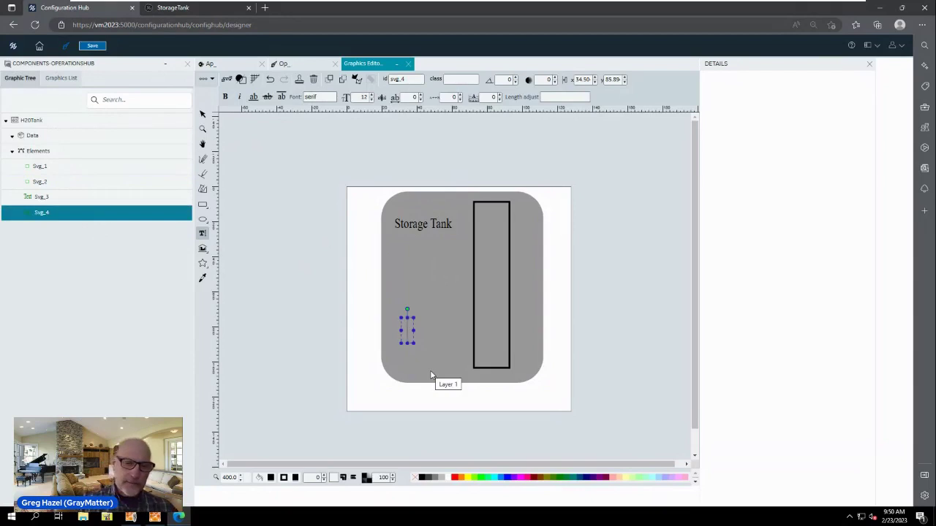
text(Valu)
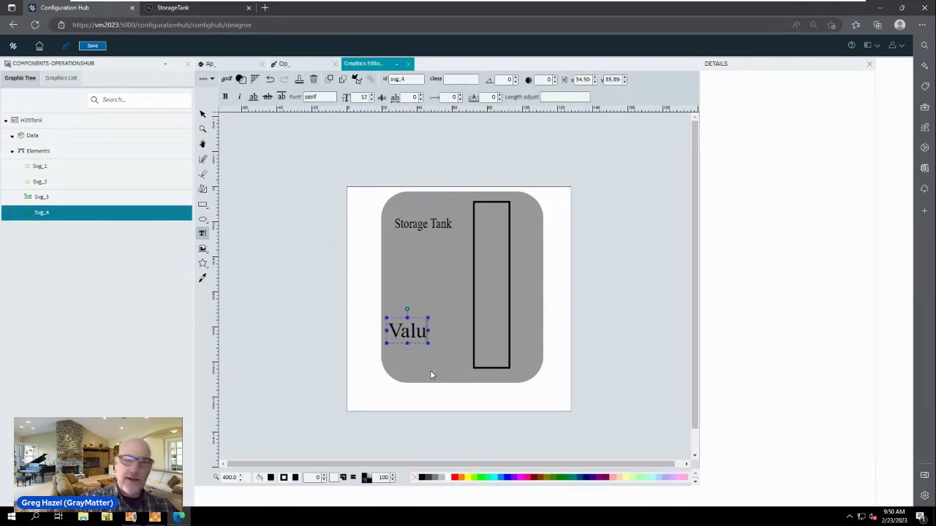
text(e)
key(Return)
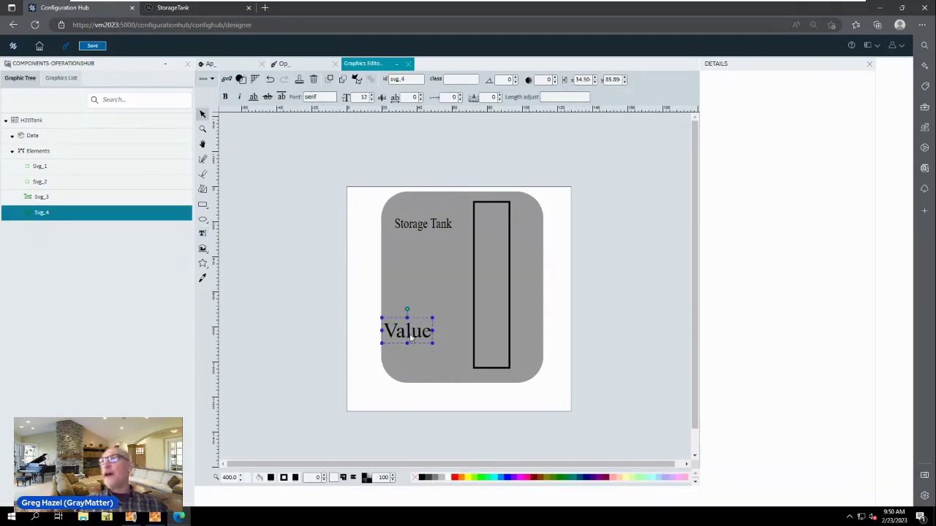
Format the Value text as sans-serif, size 9 and white, and move it right beside the narrow rectangle
click(334, 101)
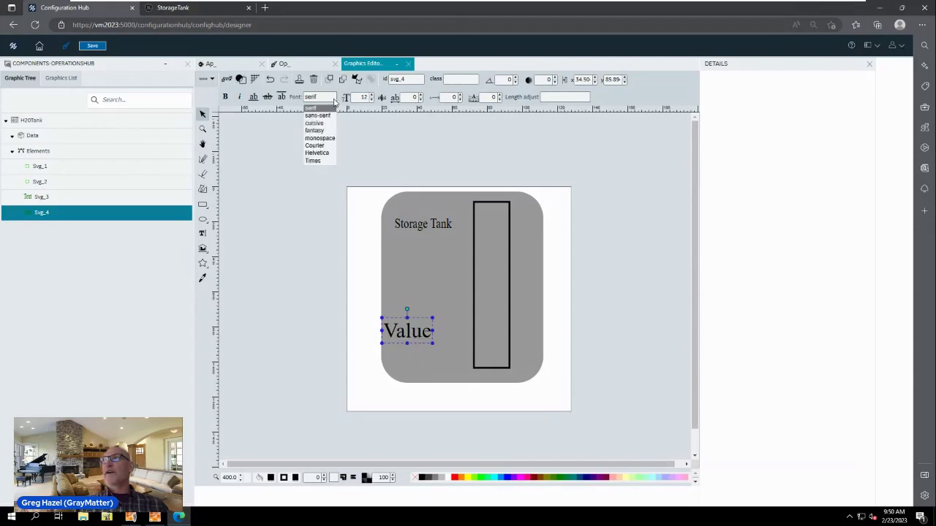
click(316, 115)
click(371, 101)
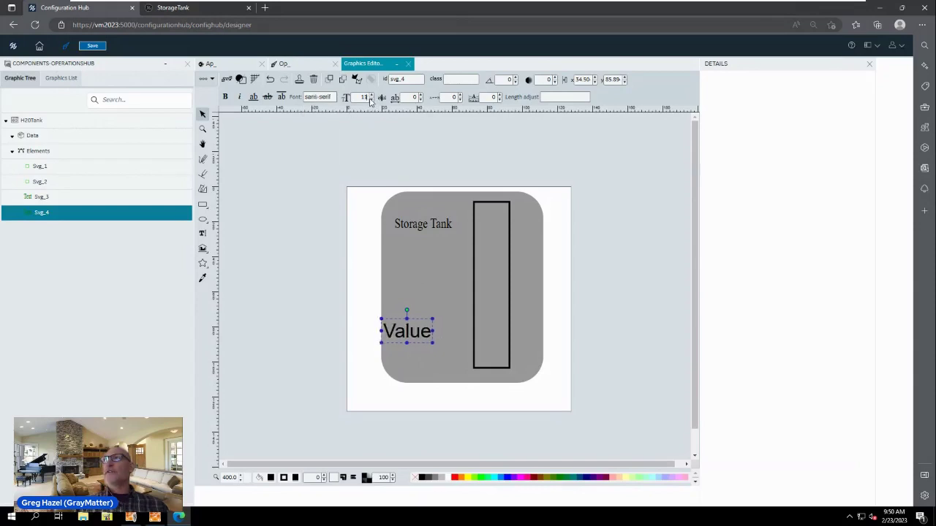
click(371, 100)
click(371, 101)
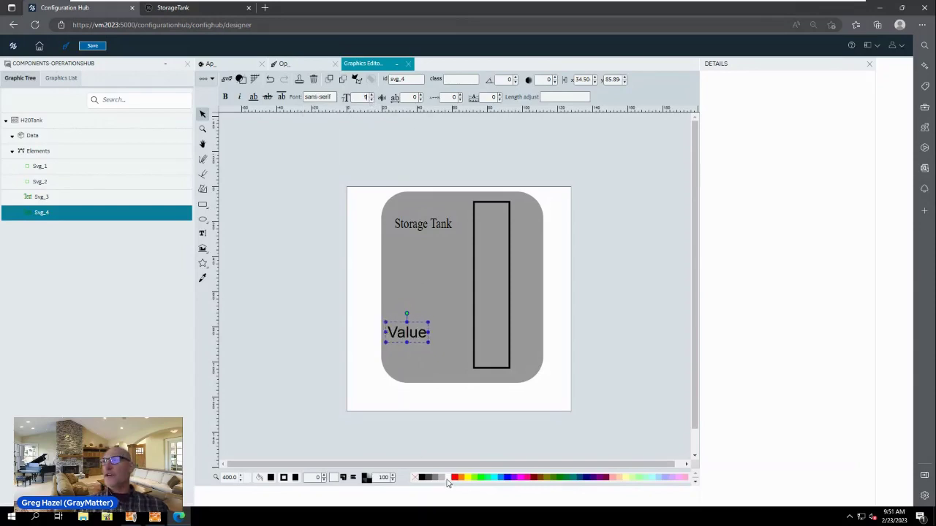
click(448, 478)
drag(401, 333, 434, 331)
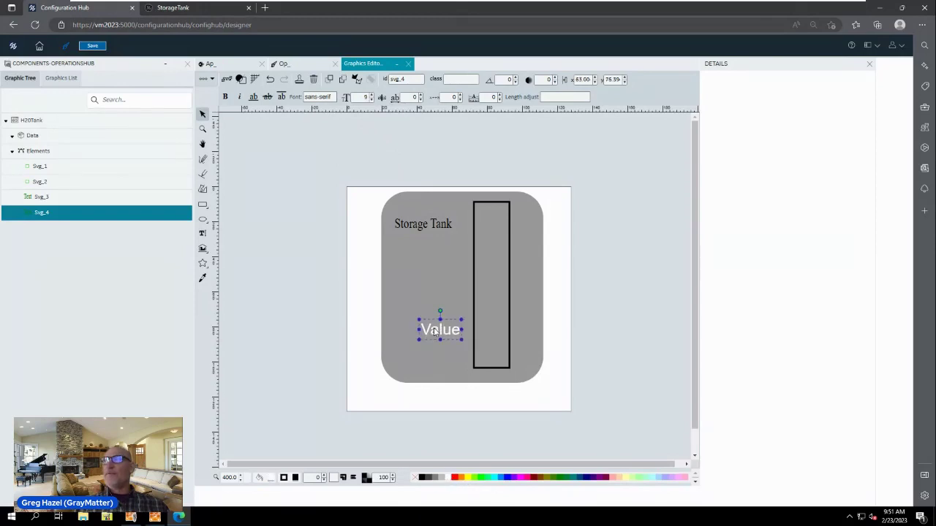
click(434, 252)
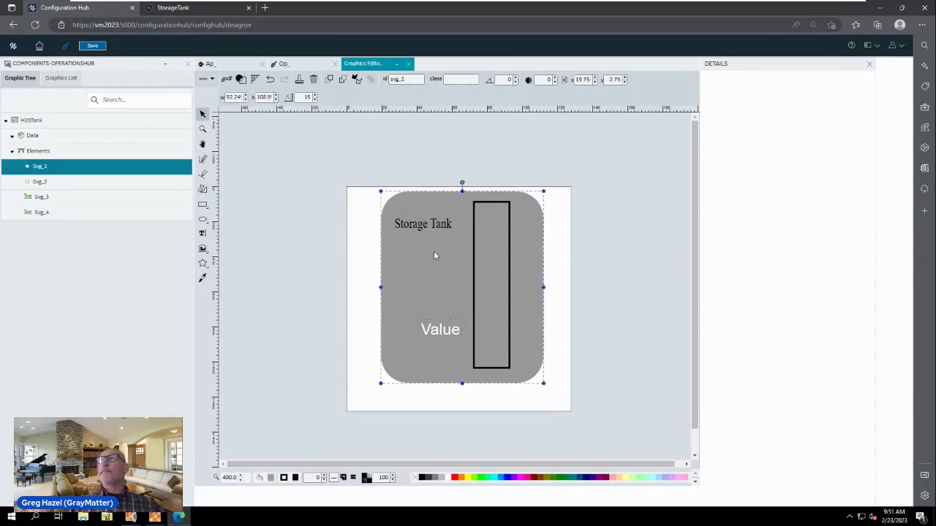
Add a fill animation to the narrow vertical rectangle, Svg_2
click(482, 293)
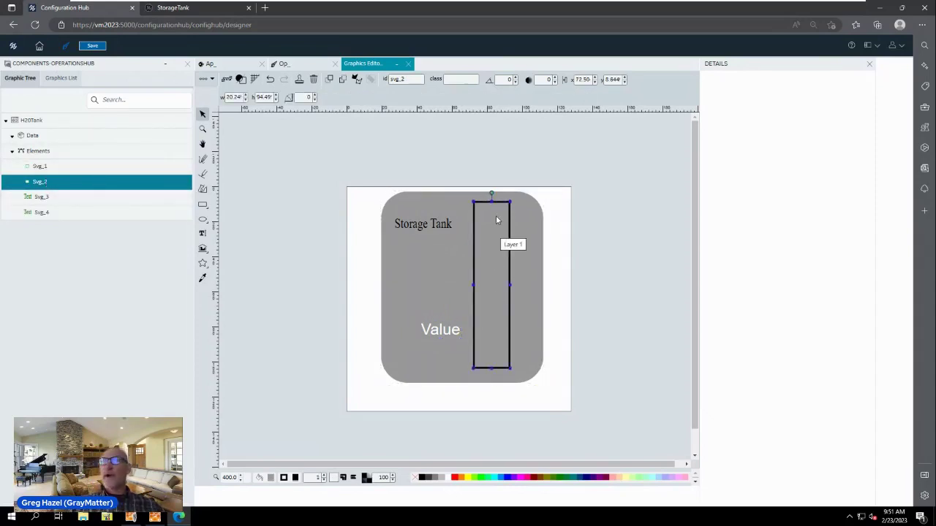
right_click(57, 184)
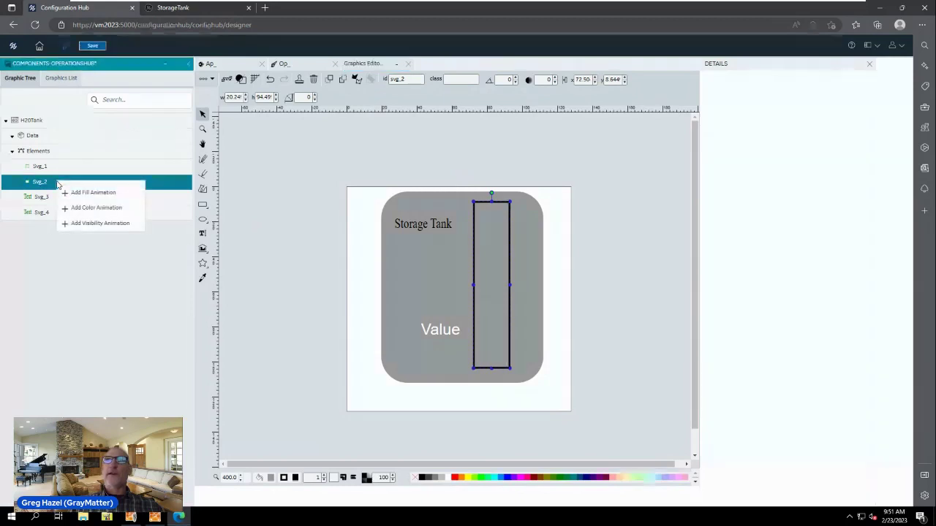
click(94, 193)
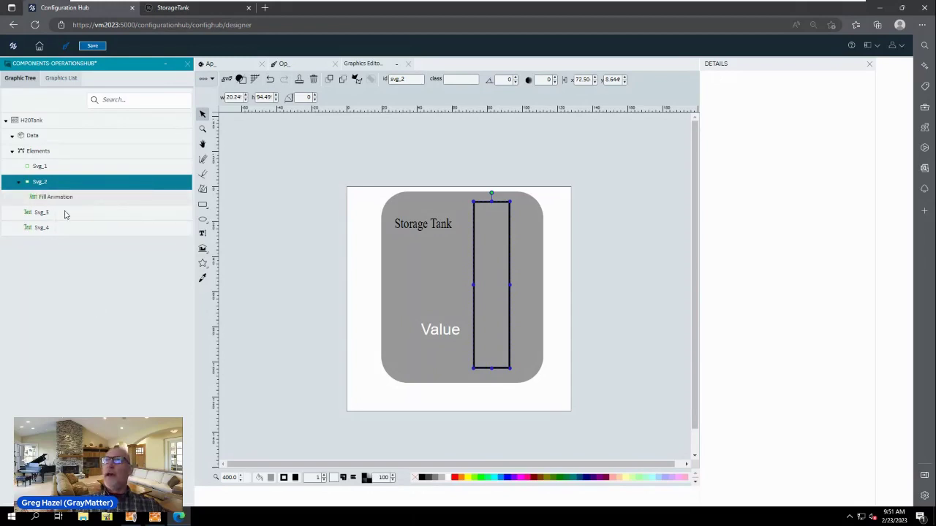
Add a DataLink animation to the Value text, Svg_4, and save the H20Tank graphic
click(437, 332)
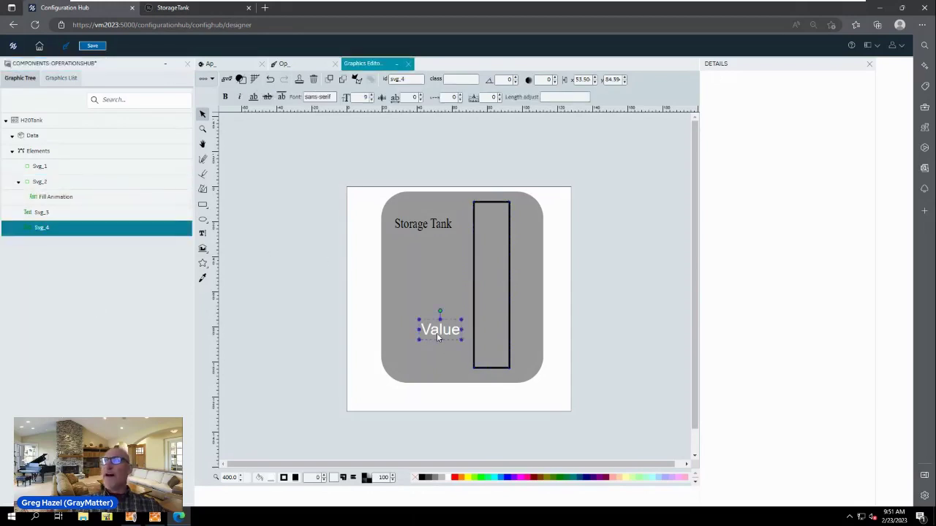
right_click(62, 231)
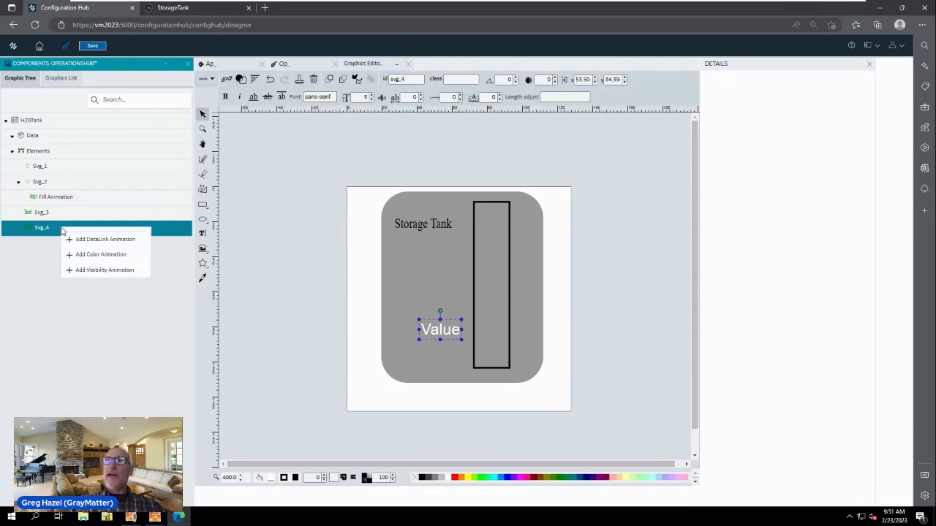
click(114, 241)
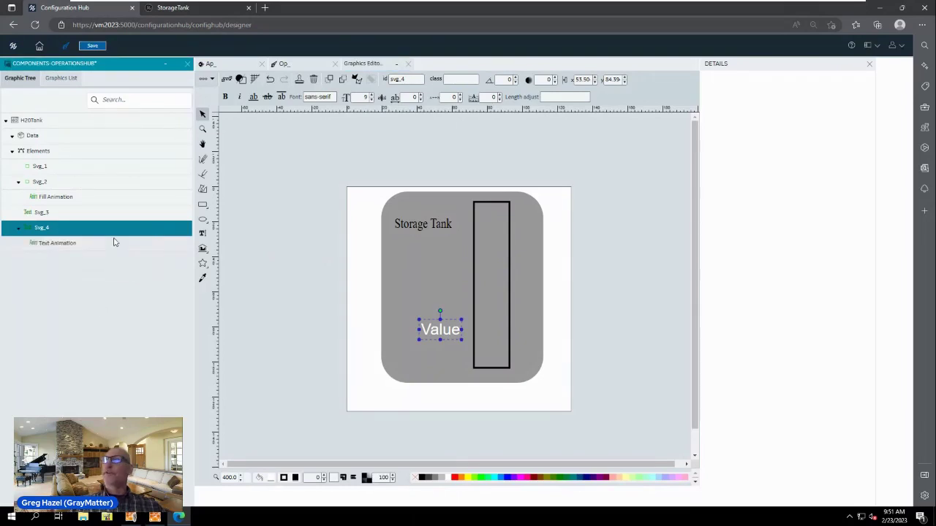
click(93, 46)
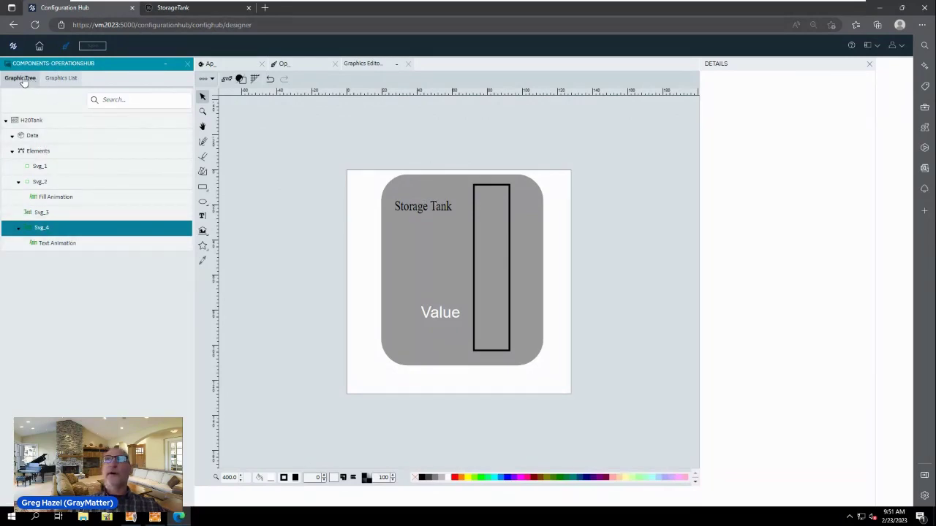
Place the custom H20Tank graphic from the GMS HP HMI category on the Opshub23 StorageTank page, to the right of the gauge
click(309, 65)
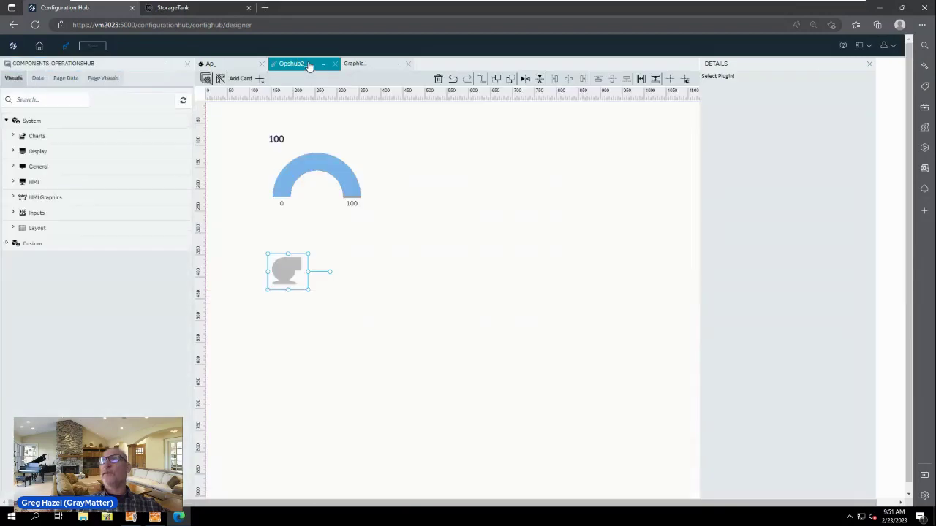
click(8, 244)
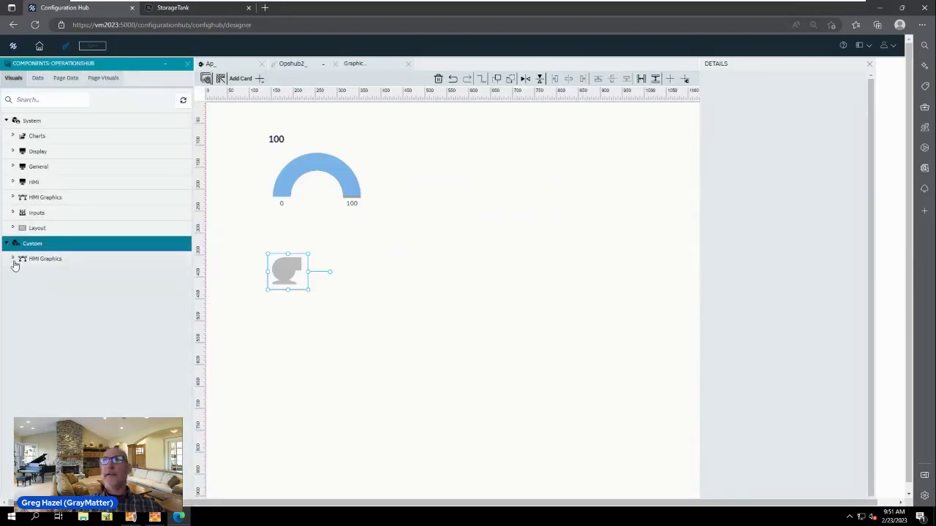
click(13, 260)
click(19, 289)
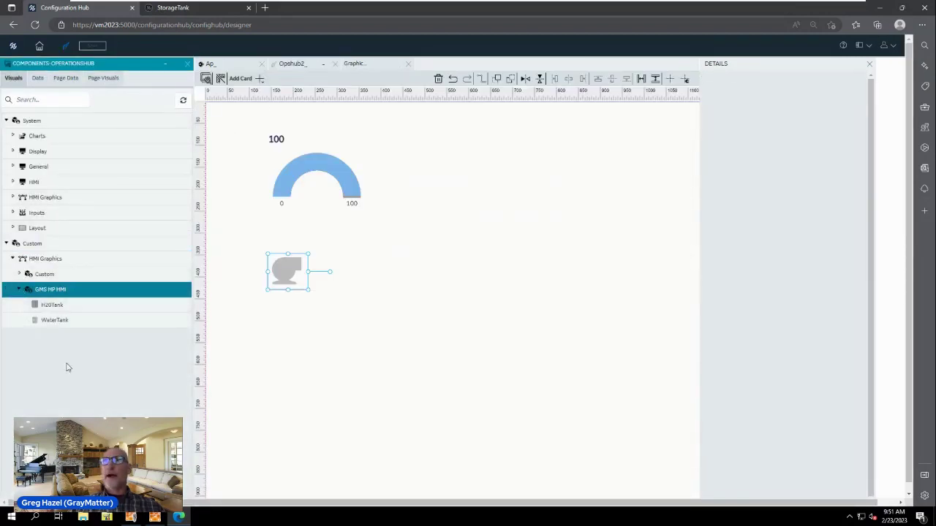
click(85, 306)
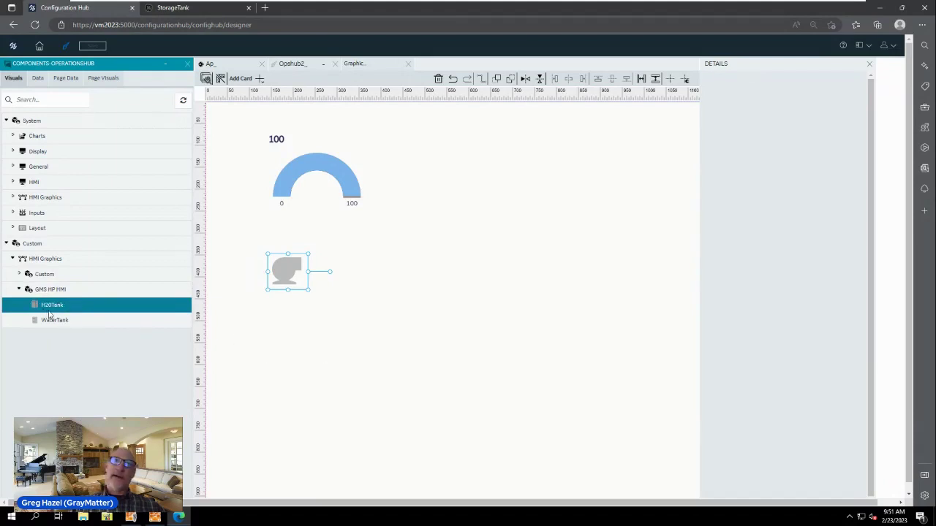
drag(47, 313, 442, 200)
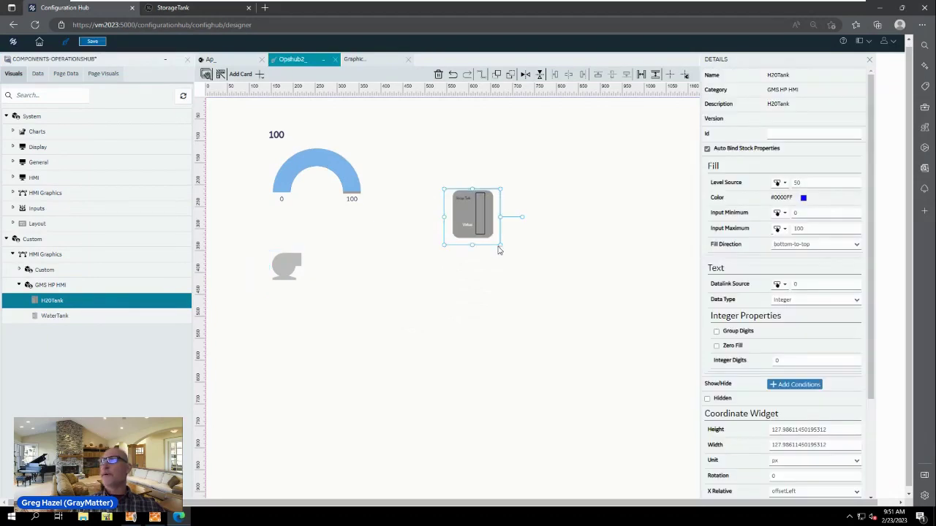
Enlarge the placed H20Tank graphic to about 371 px wide by 446 px high and move it closer to the gauge
drag(499, 247, 606, 385)
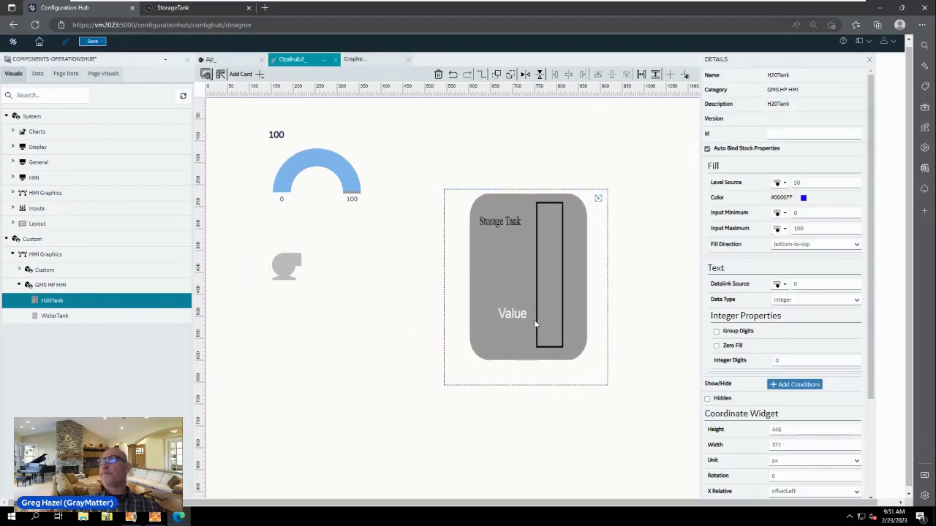
drag(535, 324, 479, 267)
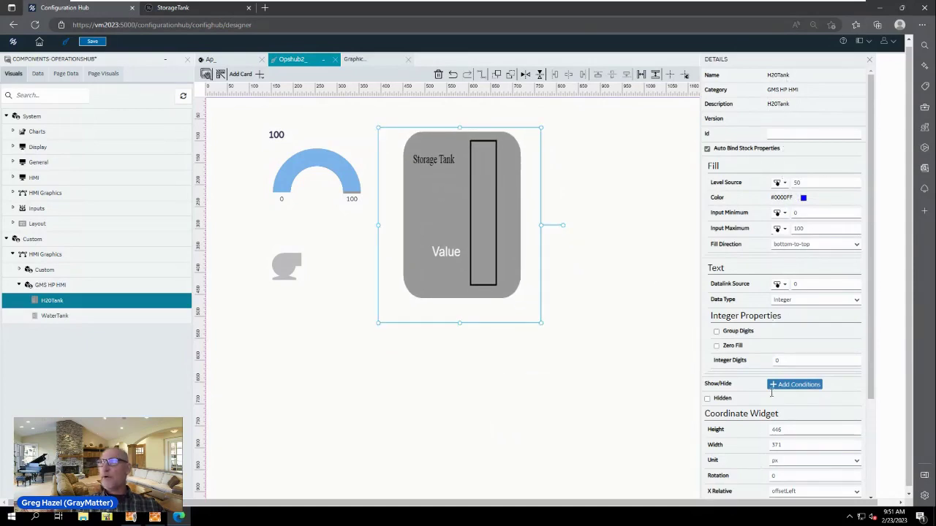
click(419, 239)
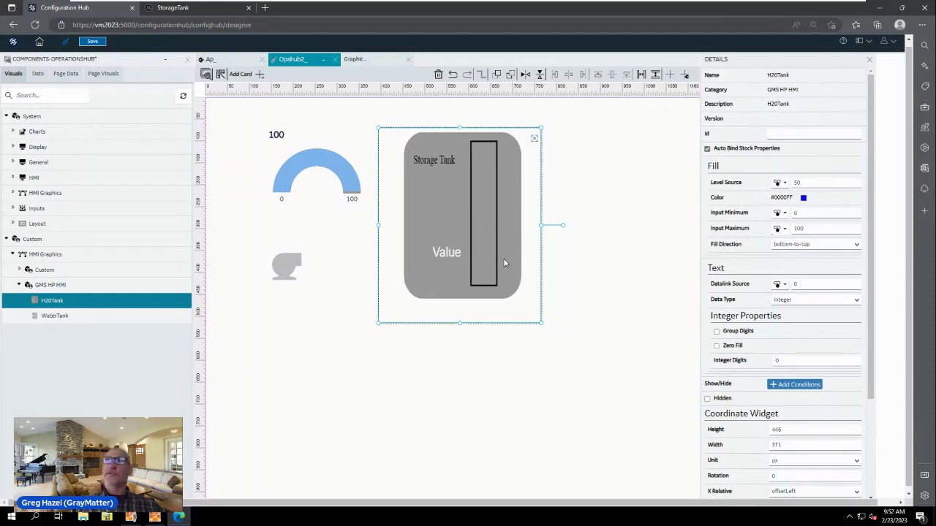
Bind the Value of the iFIX tag NORTH_DISTRIBUTION>TANK001>LEVEL to the H20Tank graphic with a Current Value query
click(64, 76)
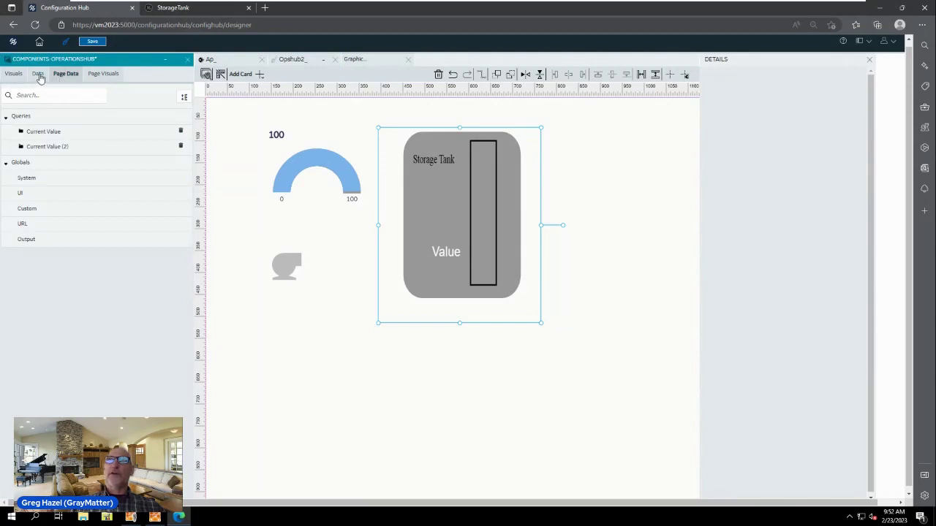
click(38, 76)
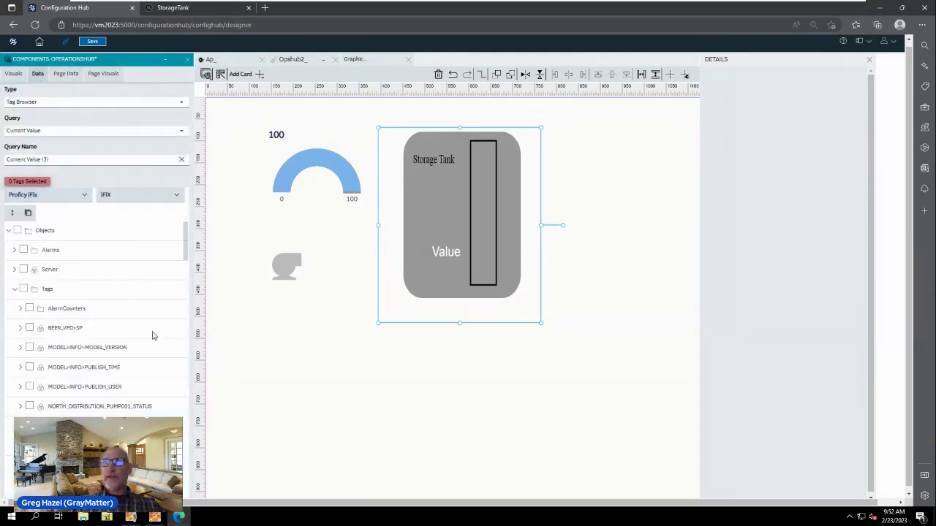
scroll(154, 334, down, 3)
scroll(153, 335, down, 5)
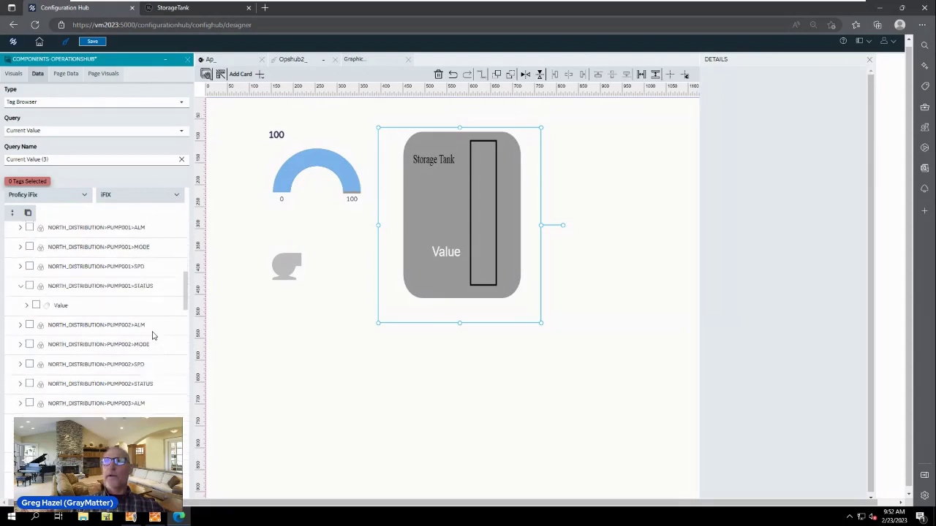
scroll(154, 335, down, 3)
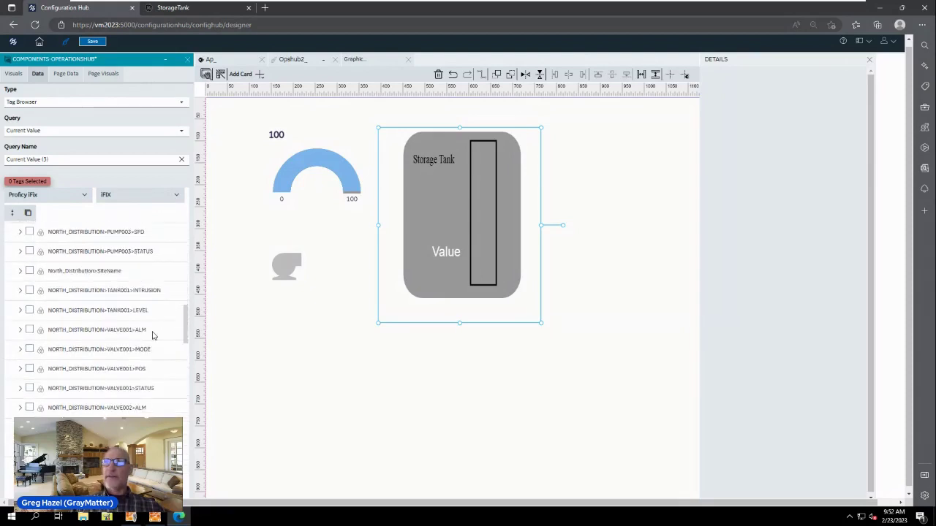
click(20, 311)
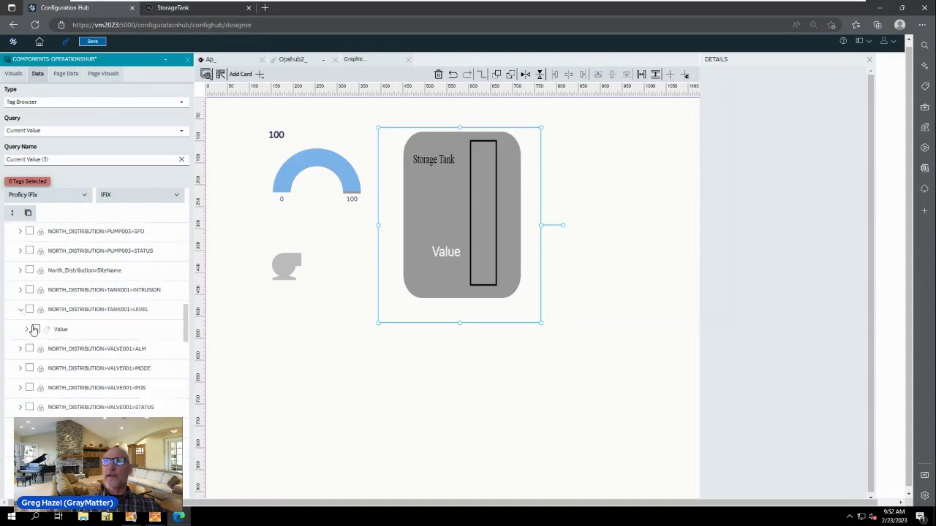
click(36, 330)
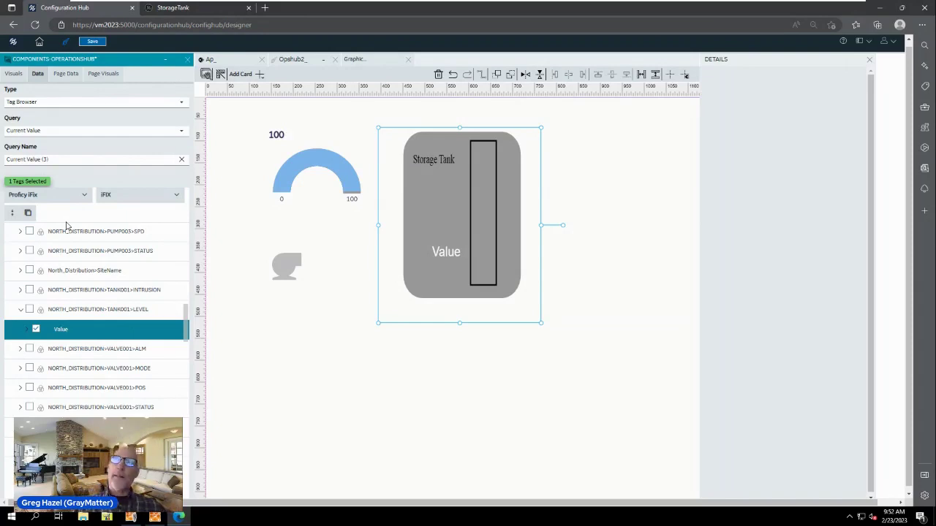
drag(64, 330, 442, 216)
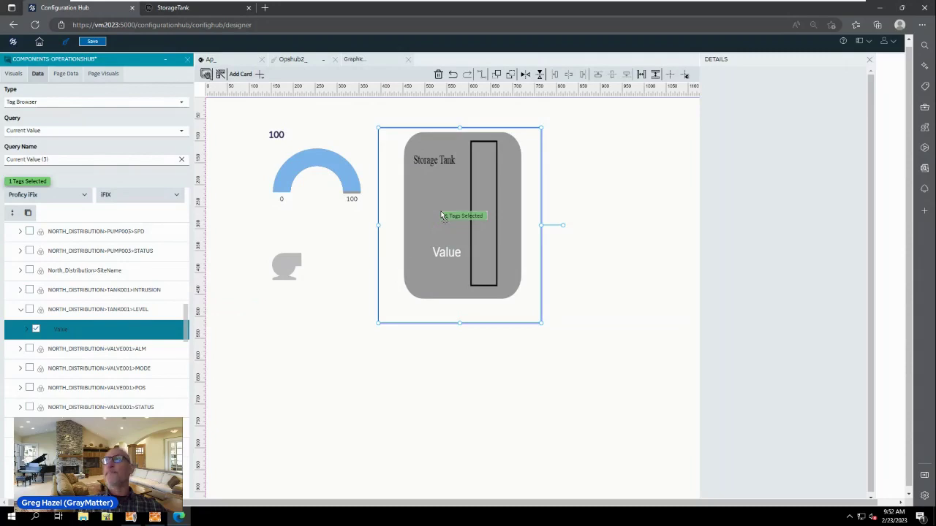
drag(442, 216, 442, 215)
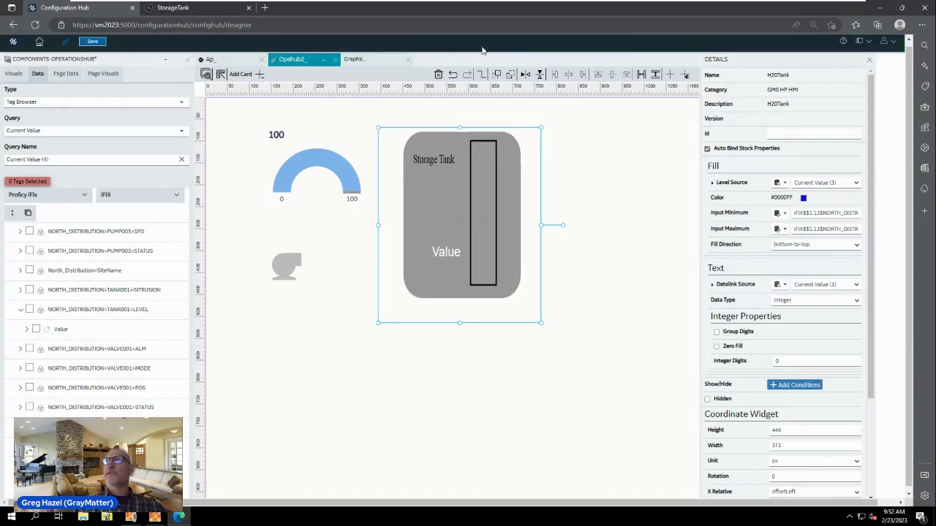
Save the page and reload the running StorageTank page to check the tank's live level
click(92, 44)
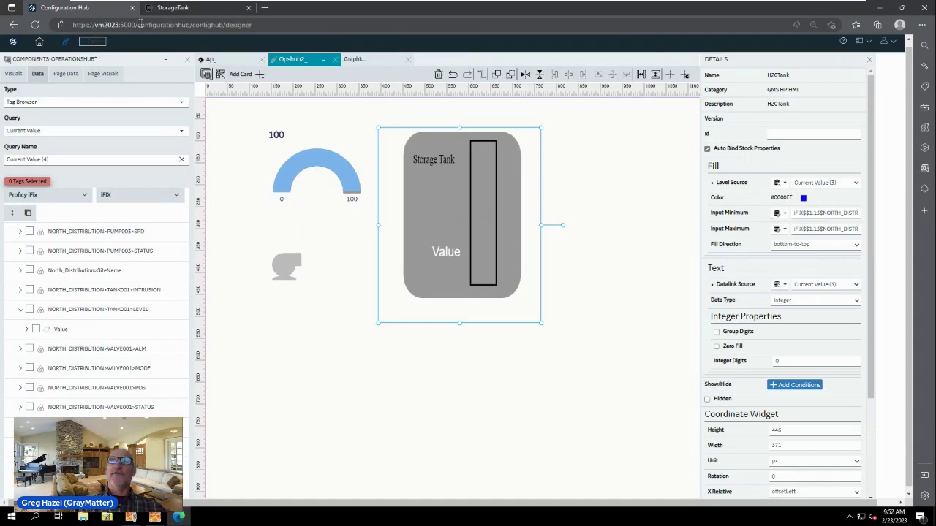
click(172, 7)
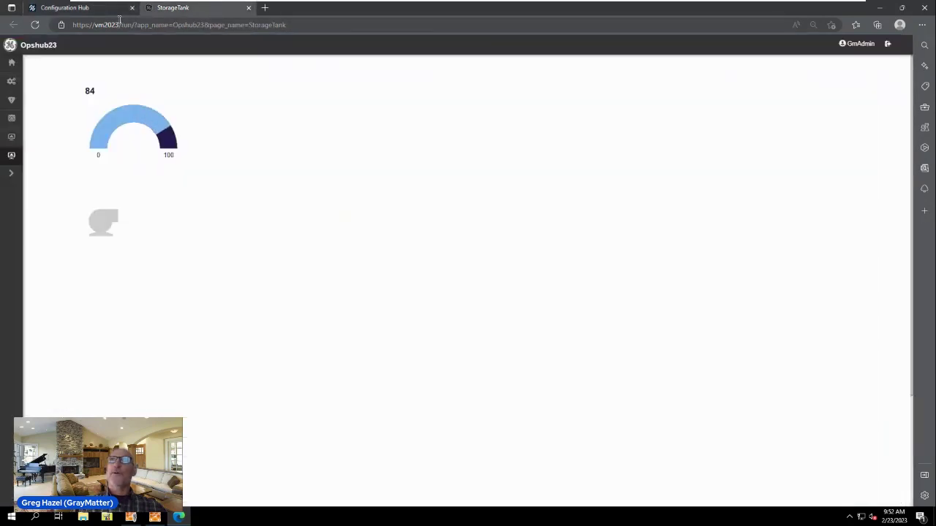
click(36, 24)
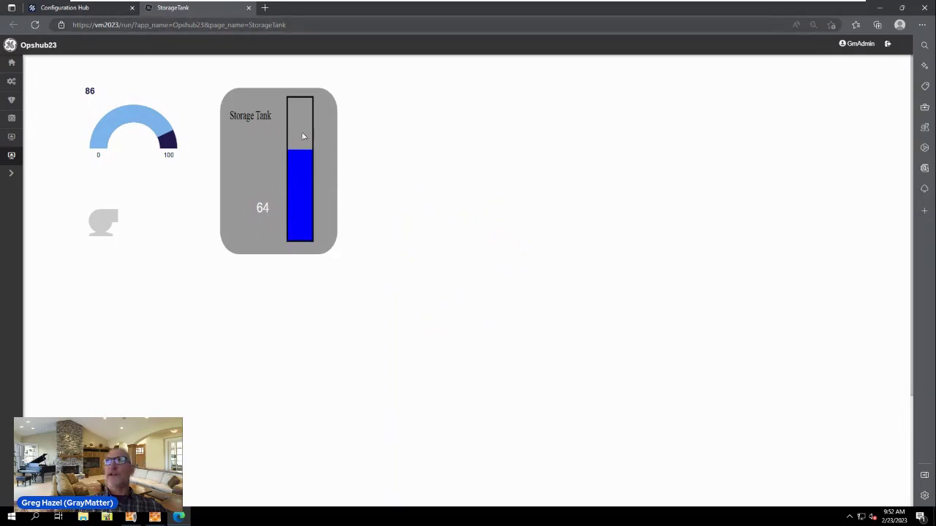
Return to the designer and set the H20Tank fill color to the light blue #4a90e2
click(82, 10)
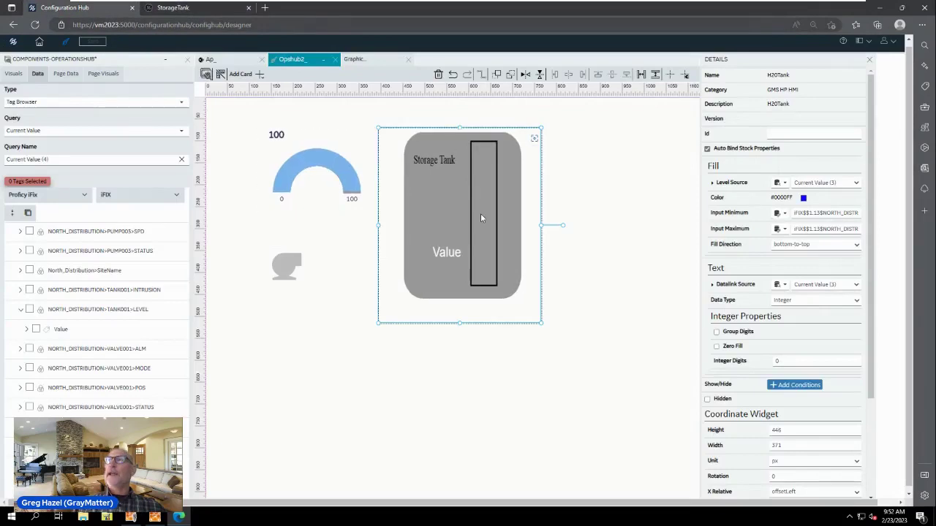
click(804, 199)
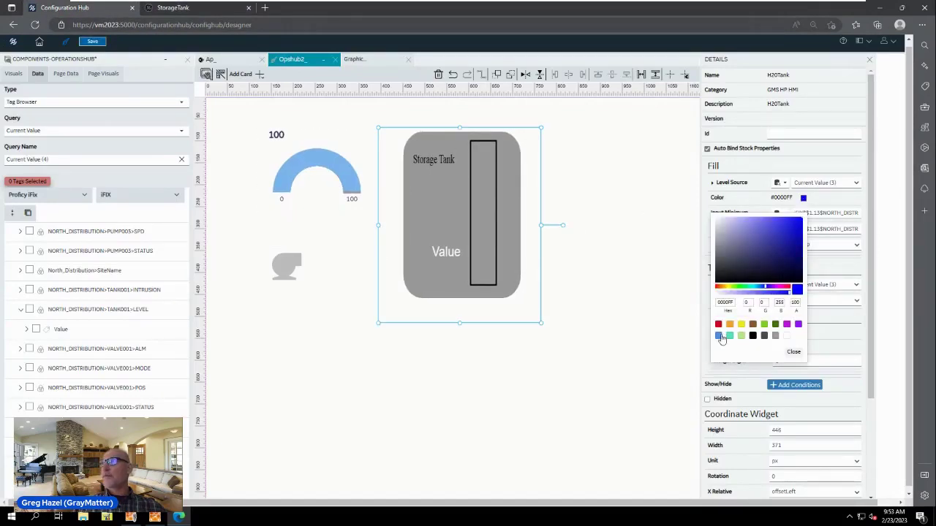
click(718, 335)
click(793, 352)
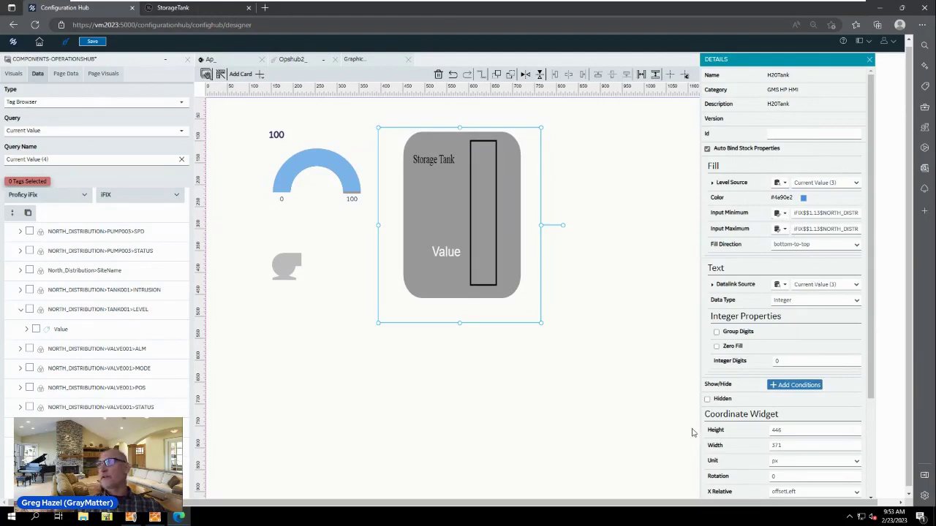
Save the recolored tank and reload the running StorageTank page to check its fill color
click(94, 41)
click(199, 11)
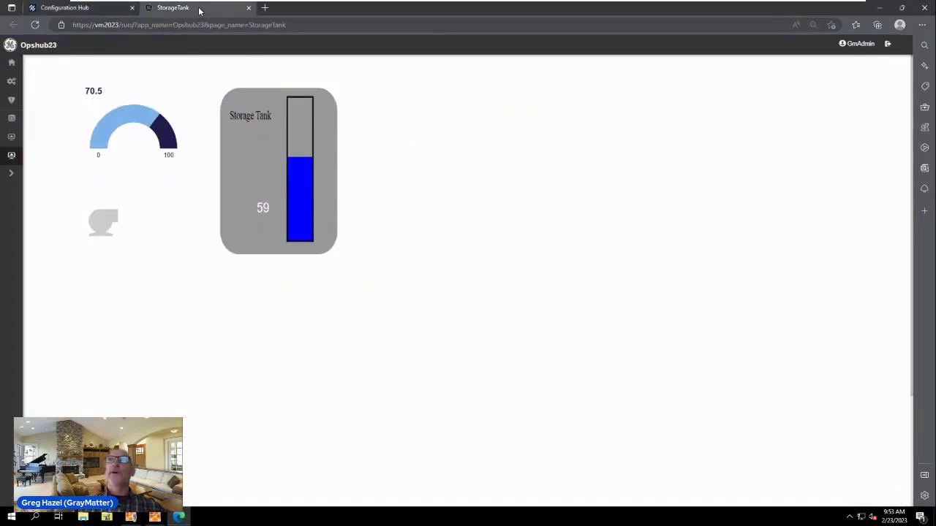
click(36, 25)
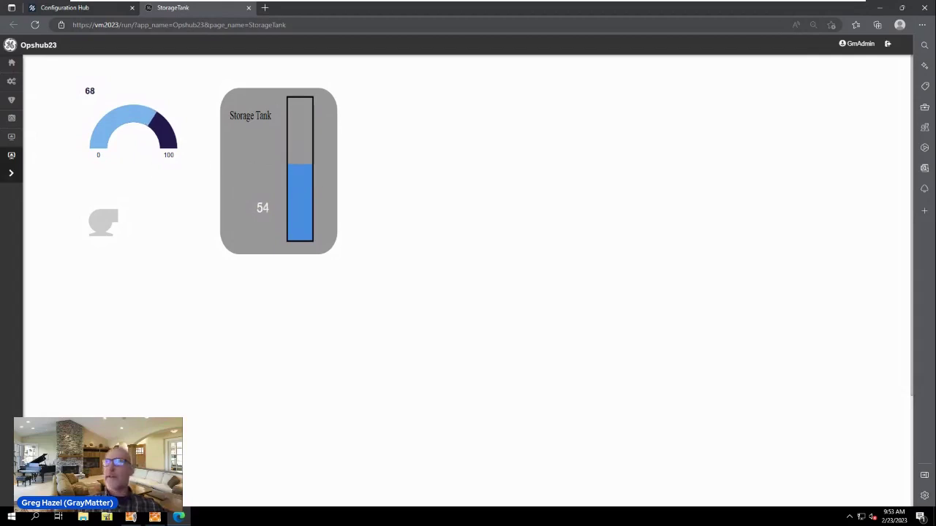
mouse_move(118, 4)
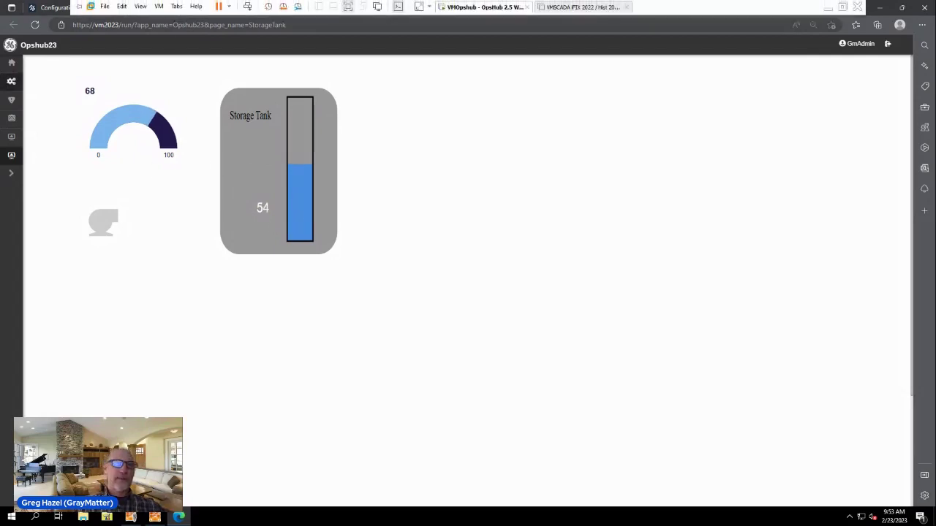